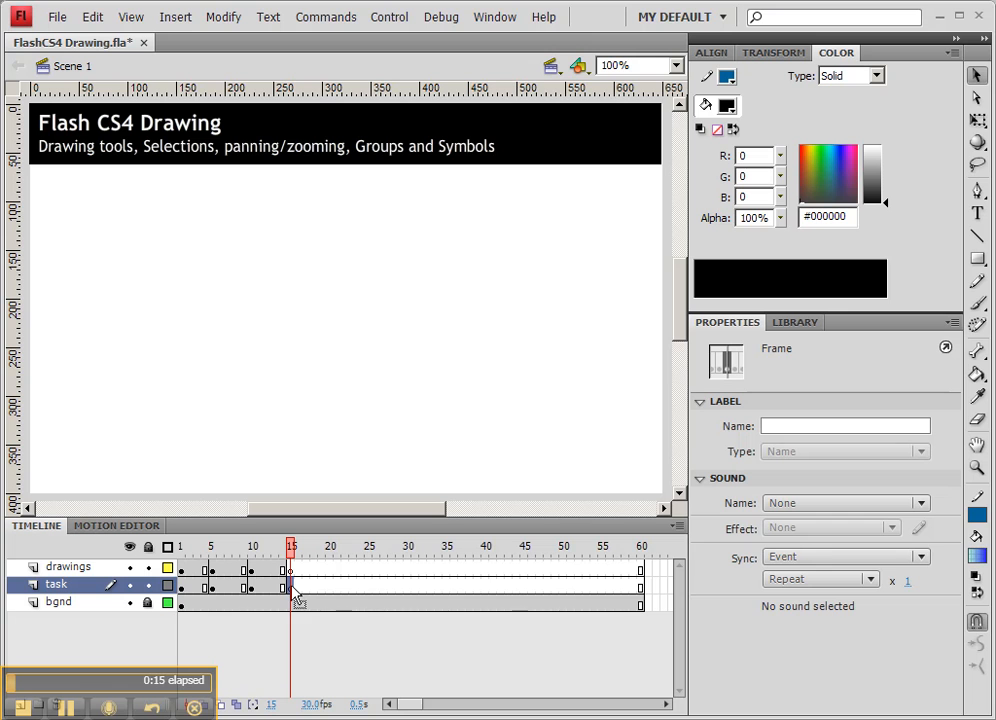
Paste the task label in place and change its text to "pen tool".
{"action": "key", "text": "ctrl+shift+v"}
{"action": "double_click", "coordinate": [63, 187]}
{"action": "left_click_drag", "start_coordinate": [80, 183], "coordinate": [38, 183]}
{"action": "type", "text": "pen tool"}
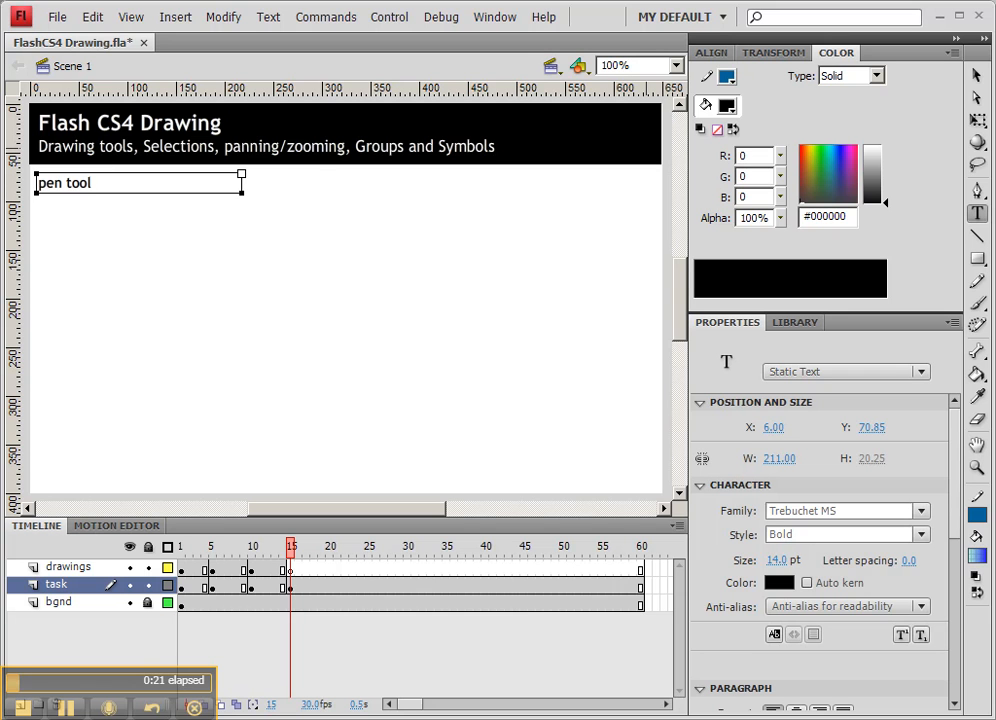
{"action": "left_click", "coordinate": [978, 80]}
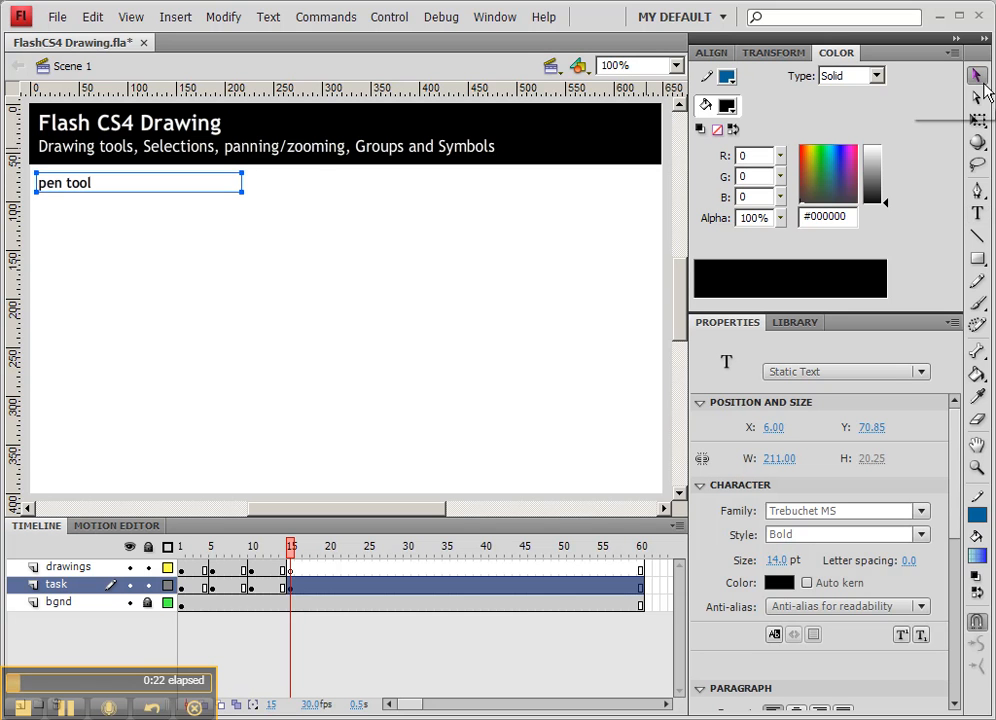
On the drawings layer, draw a closed path of straight and curved segments with the Pen tool.
{"action": "left_click", "coordinate": [290, 571]}
{"action": "left_click", "coordinate": [291, 569]}
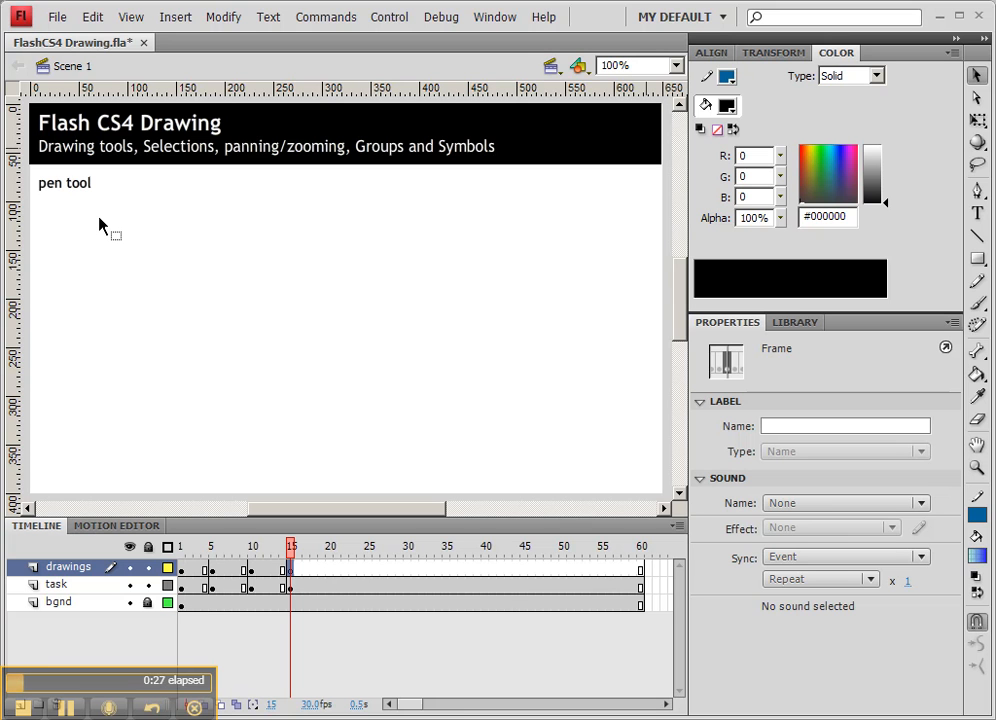
{"action": "left_click", "coordinate": [978, 190]}
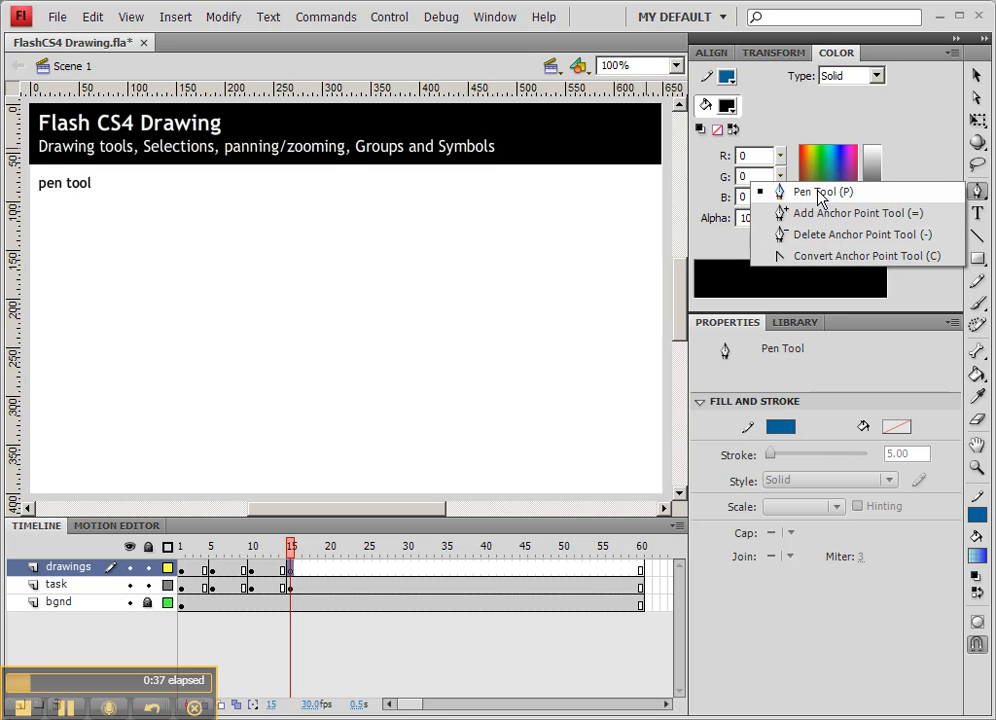
{"action": "left_click", "coordinate": [786, 196]}
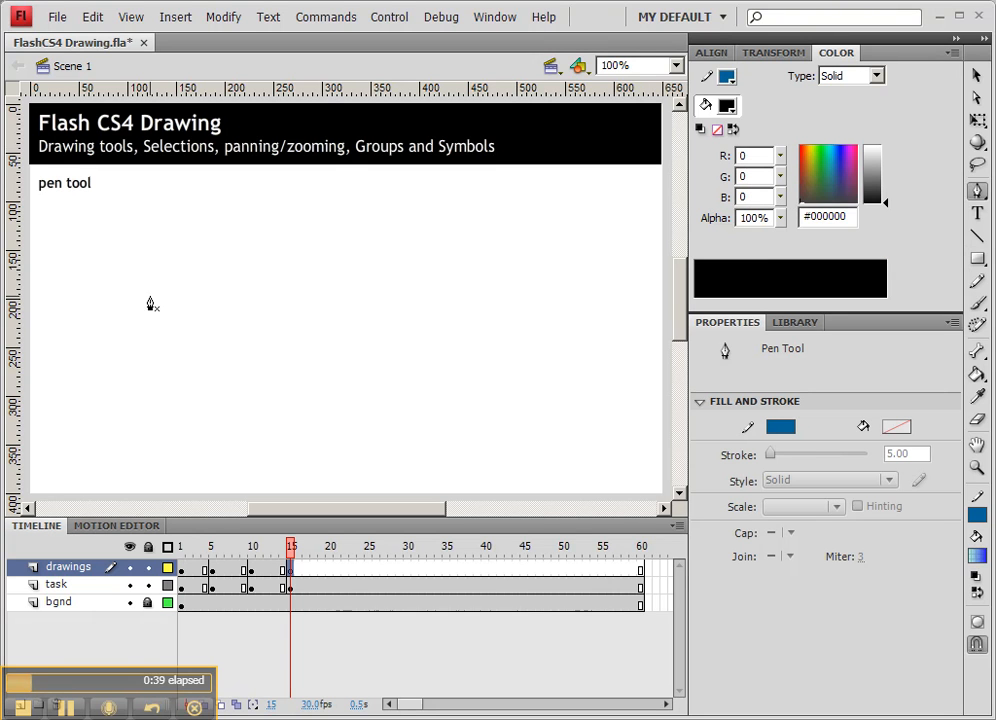
{"action": "left_click", "coordinate": [109, 225]}
{"action": "left_click", "coordinate": [190, 226]}
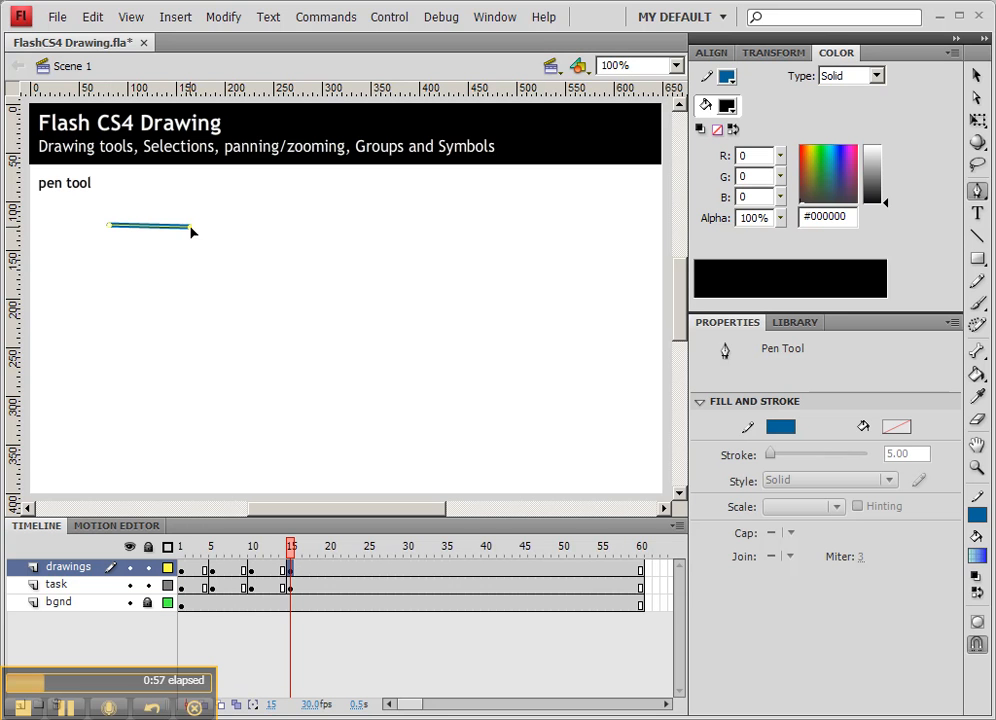
{"action": "left_click_drag", "start_coordinate": [207, 281], "coordinate": [182, 296]}
{"action": "left_click_drag", "start_coordinate": [115, 307], "coordinate": [111, 297]}
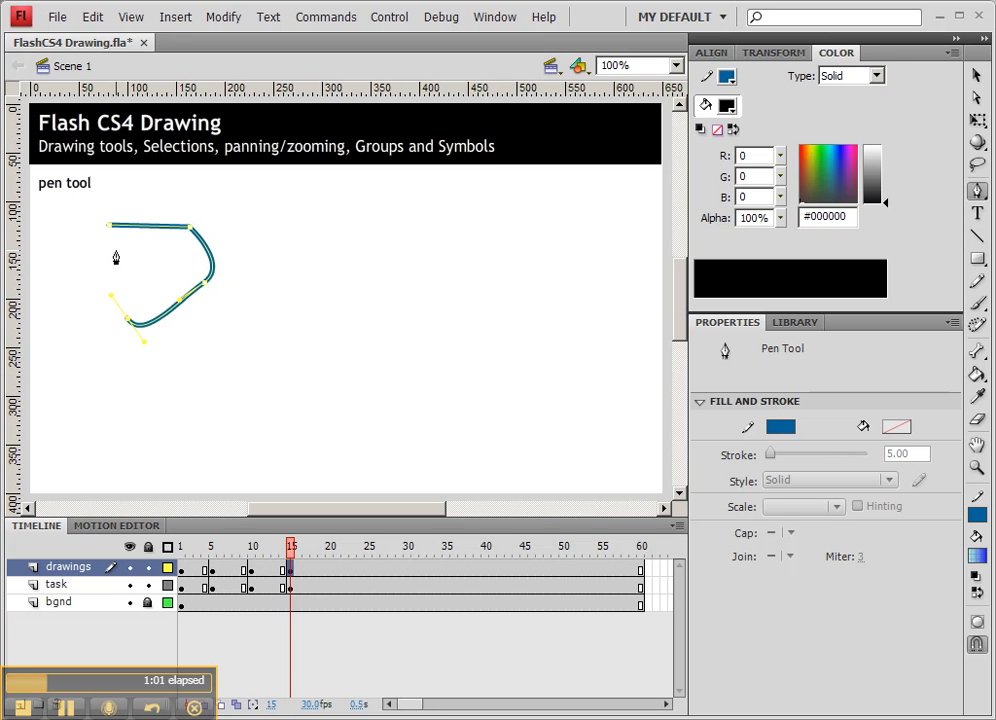
{"action": "left_click", "coordinate": [110, 228]}
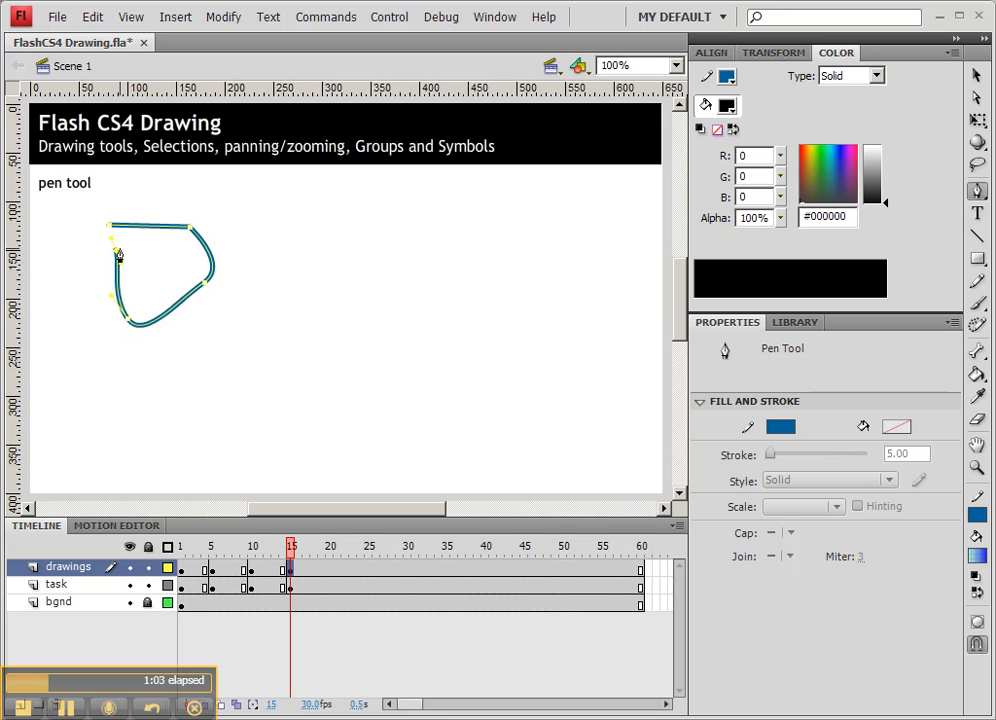
Add a second overlapping pen path with curved and corner points, then switch to the Selection tool.
{"action": "left_click_drag", "start_coordinate": [156, 208], "coordinate": [171, 202]}
{"action": "mouse_move", "coordinate": [262, 202]}
{"action": "left_mouse_down"}
{"action": "mouse_move", "coordinate": [264, 221]}
{"action": "mouse_move", "coordinate": [160, 262]}
{"action": "left_mouse_up"}
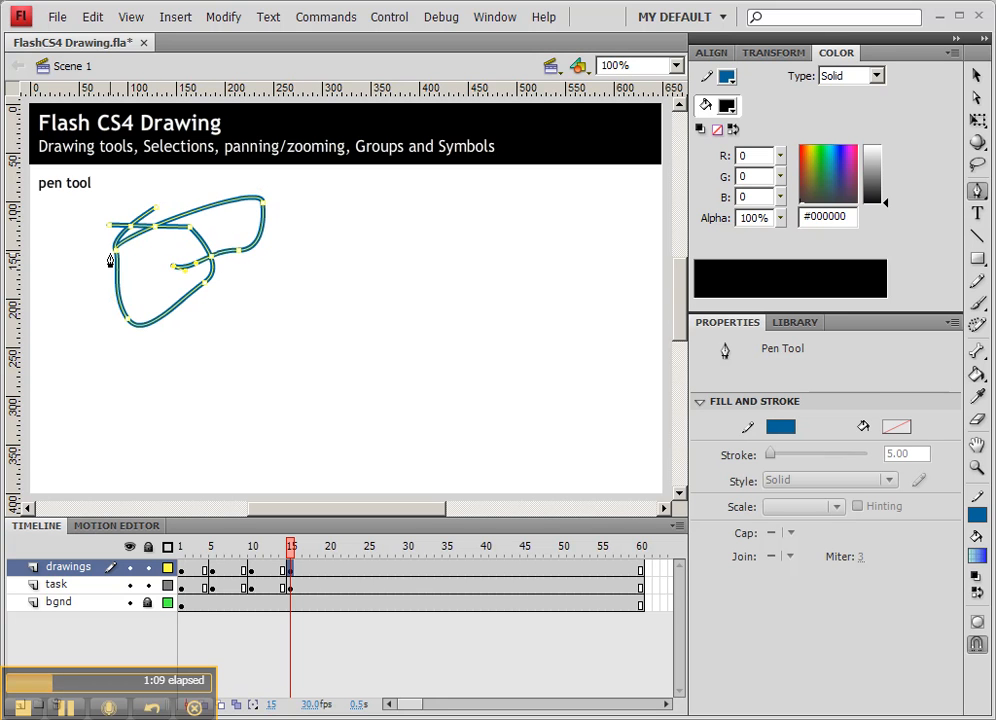
{"action": "left_click", "coordinate": [88, 277]}
{"action": "left_click", "coordinate": [109, 226]}
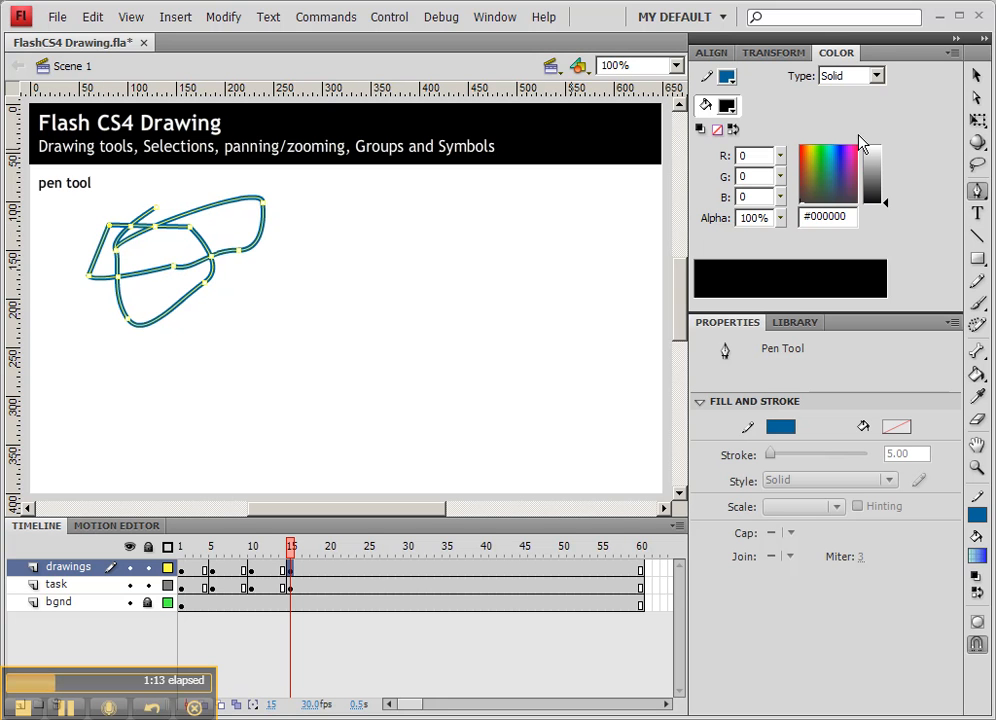
{"action": "key", "text": "v"}
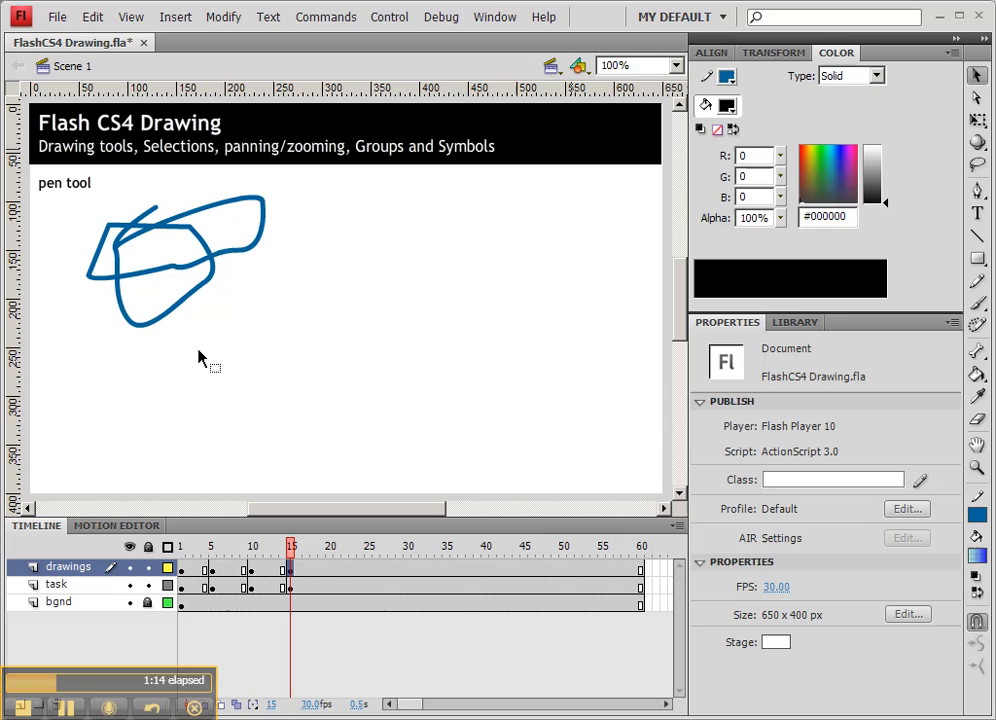
Drag pieces of the stroke away from the drawn shape with the Selection tool.
{"action": "left_click", "coordinate": [156, 280]}
{"action": "mouse_move", "coordinate": [156, 280]}
{"action": "left_mouse_down"}
{"action": "mouse_move", "coordinate": [276, 296]}
{"action": "mouse_move", "coordinate": [329, 288]}
{"action": "left_mouse_up"}
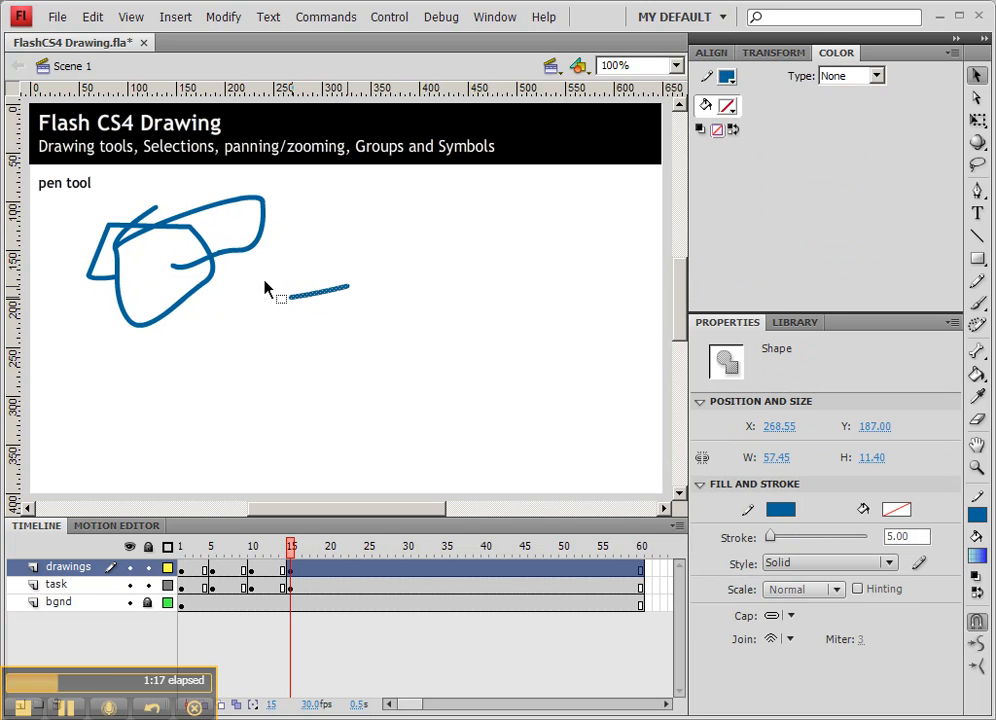
{"action": "left_click_drag", "start_coordinate": [178, 263], "coordinate": [322, 271]}
{"action": "left_click", "coordinate": [189, 274]}
{"action": "left_click", "coordinate": [196, 278]}
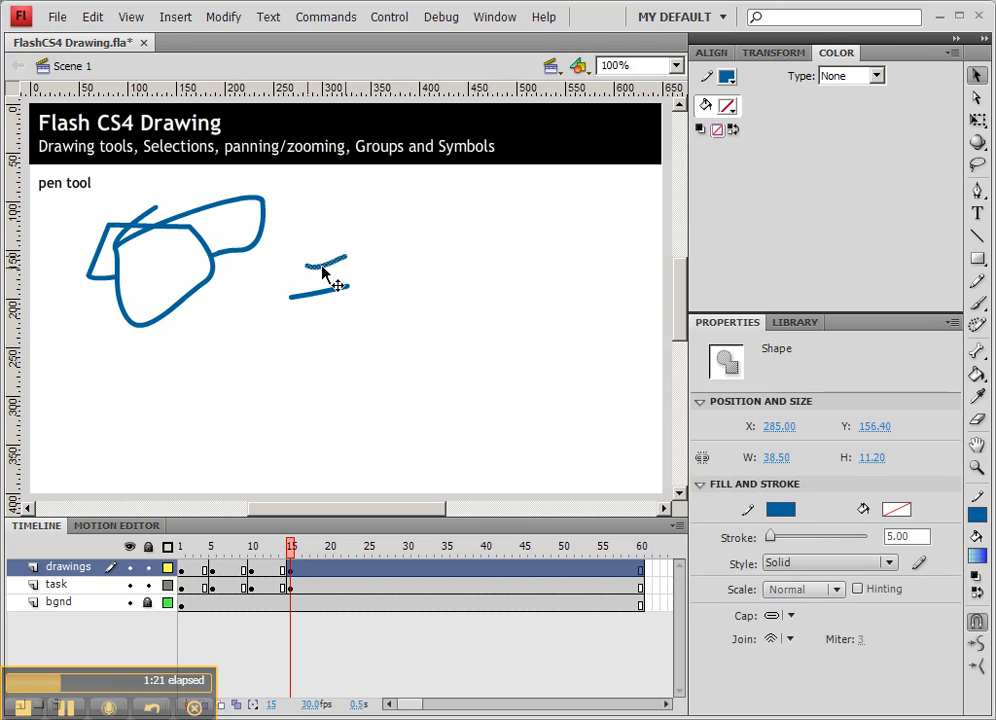
Pull more stroke segments off the shape and reposition them on the stage.
{"action": "left_click", "coordinate": [140, 245]}
{"action": "left_click", "coordinate": [135, 241]}
{"action": "mouse_move", "coordinate": [135, 243]}
{"action": "left_mouse_down"}
{"action": "mouse_move", "coordinate": [173, 265]}
{"action": "mouse_move", "coordinate": [160, 273]}
{"action": "mouse_move", "coordinate": [280, 256]}
{"action": "mouse_move", "coordinate": [366, 229]}
{"action": "left_mouse_up"}
{"action": "left_click", "coordinate": [143, 224]}
{"action": "left_click", "coordinate": [143, 224]}
{"action": "left_click_drag", "start_coordinate": [147, 226], "coordinate": [143, 196]}
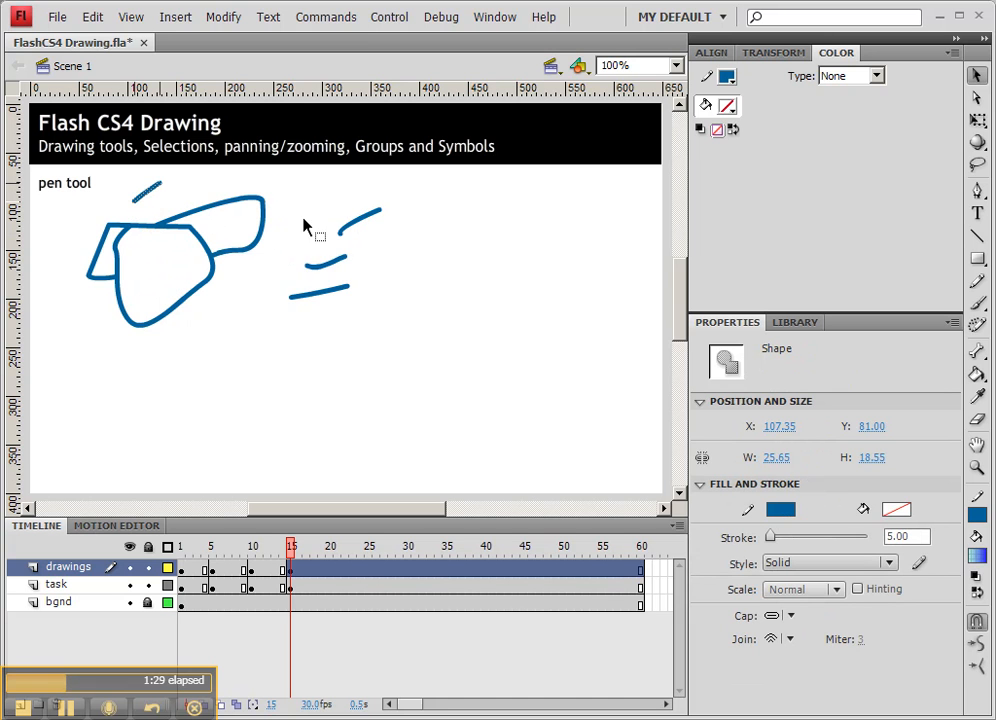
Detach further stroke segments and delete the segment along the shape's upper edge.
{"action": "mouse_move", "coordinate": [124, 242]}
{"action": "left_mouse_down"}
{"action": "mouse_move", "coordinate": [155, 285]}
{"action": "mouse_move", "coordinate": [273, 348]}
{"action": "left_mouse_up"}
{"action": "left_click", "coordinate": [118, 262]}
{"action": "left_click_drag", "start_coordinate": [118, 262], "coordinate": [230, 318]}
{"action": "left_click", "coordinate": [203, 246]}
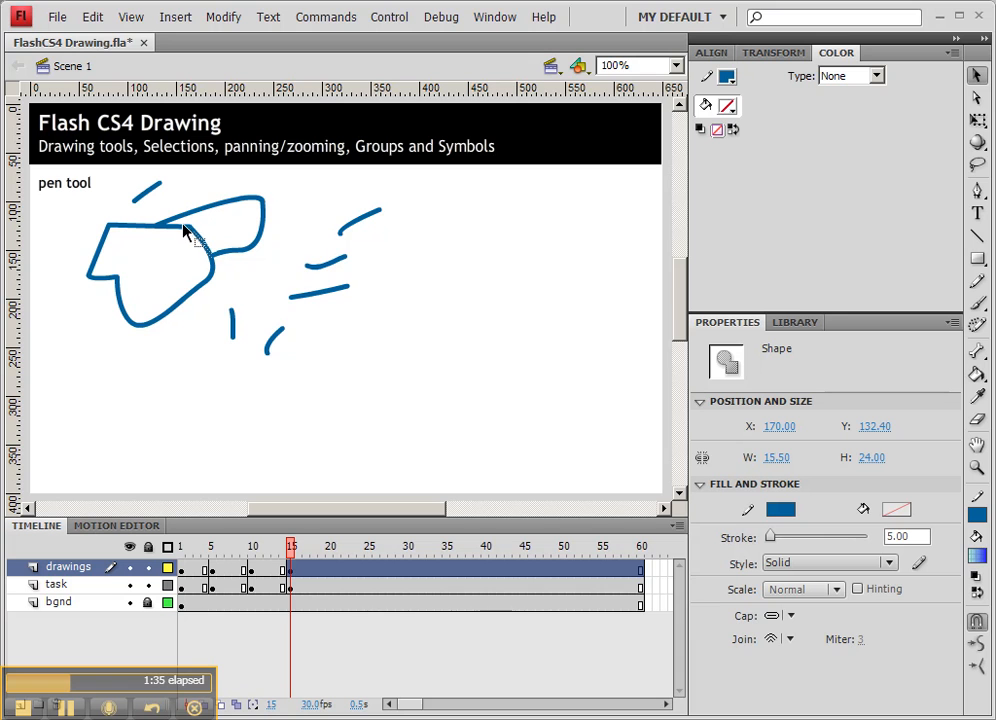
{"action": "left_click", "coordinate": [182, 230], "text": "shift"}
{"action": "key", "text": "Delete"}
Select and delete the detached stroke segments scattered around the shape.
{"action": "left_click_drag", "start_coordinate": [214, 286], "coordinate": [318, 380]}
{"action": "left_click_drag", "start_coordinate": [420, 340], "coordinate": [290, 190]}
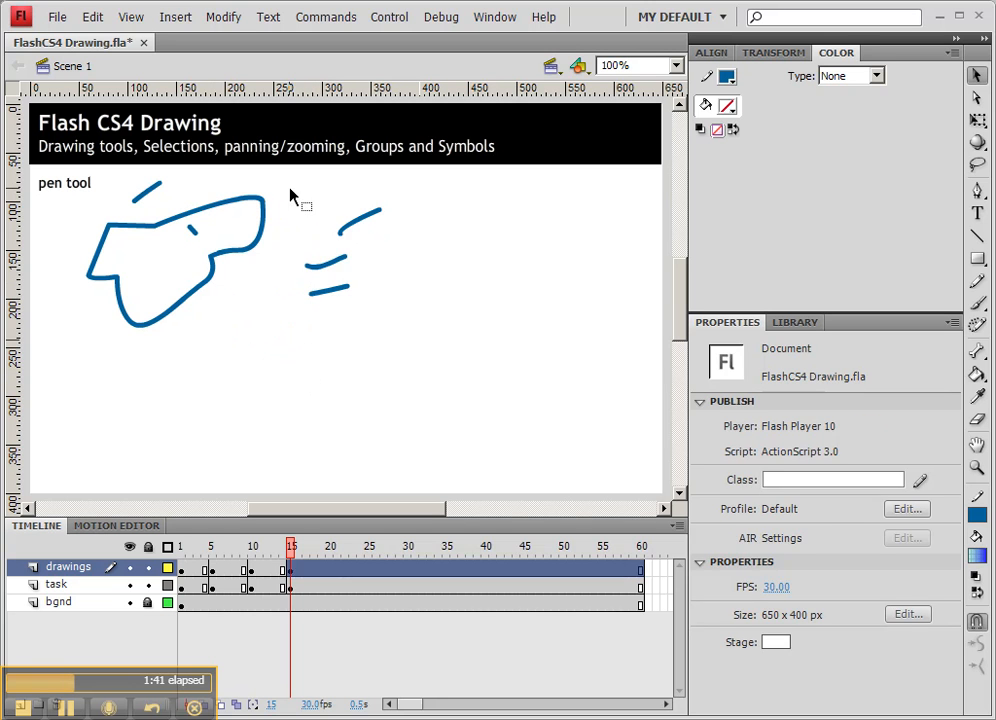
{"action": "key", "text": "Delete"}
{"action": "left_click", "coordinate": [148, 192]}
{"action": "key", "text": "Delete"}
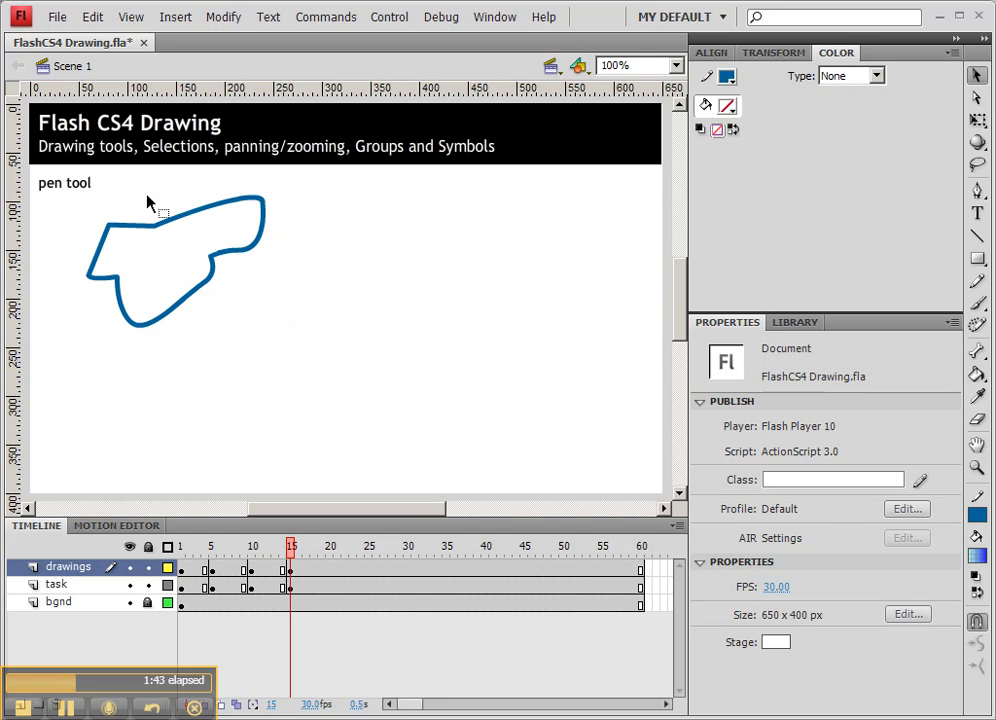
Select the remaining outline and delete it, clearing the drawings layer.
{"action": "left_click", "coordinate": [139, 230]}
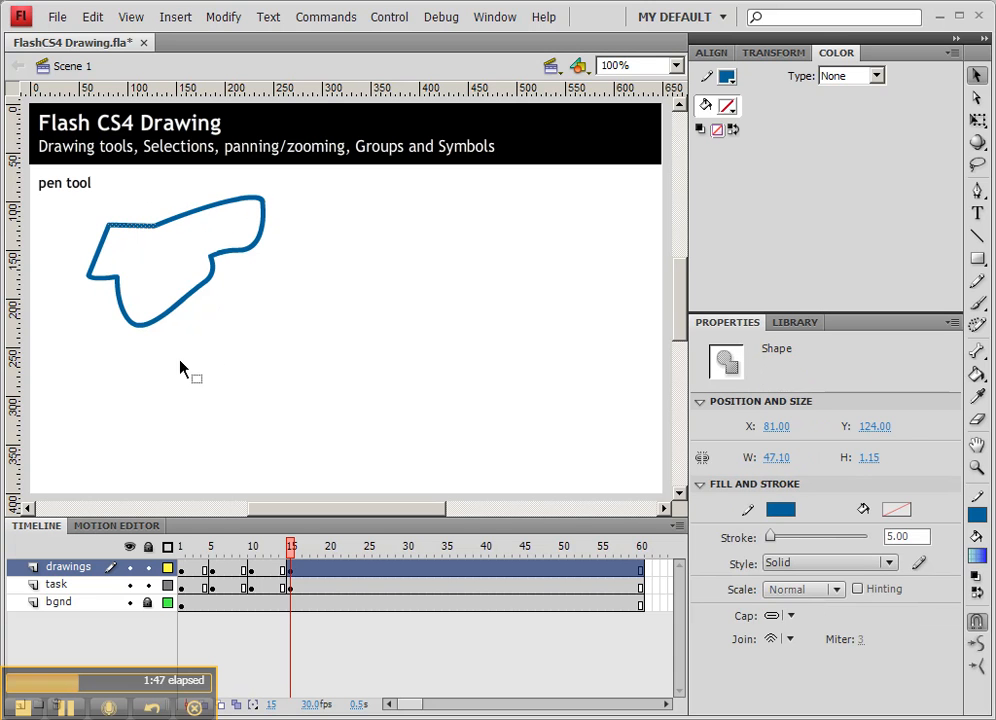
{"action": "left_click_drag", "start_coordinate": [205, 230], "coordinate": [156, 277]}
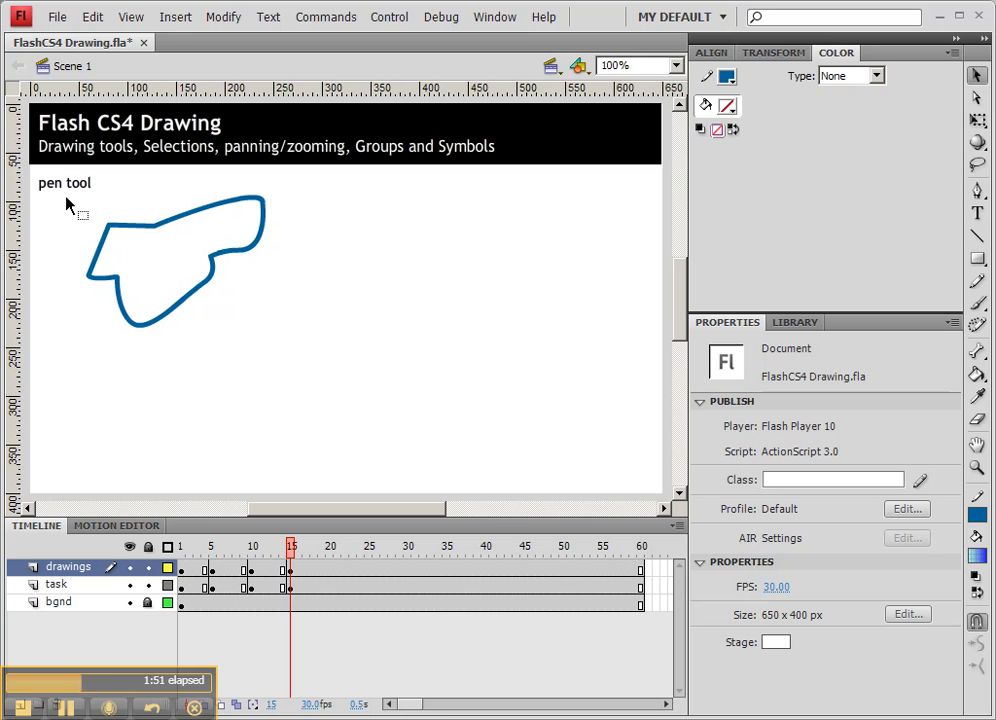
{"action": "left_click_drag", "start_coordinate": [66, 204], "coordinate": [305, 341]}
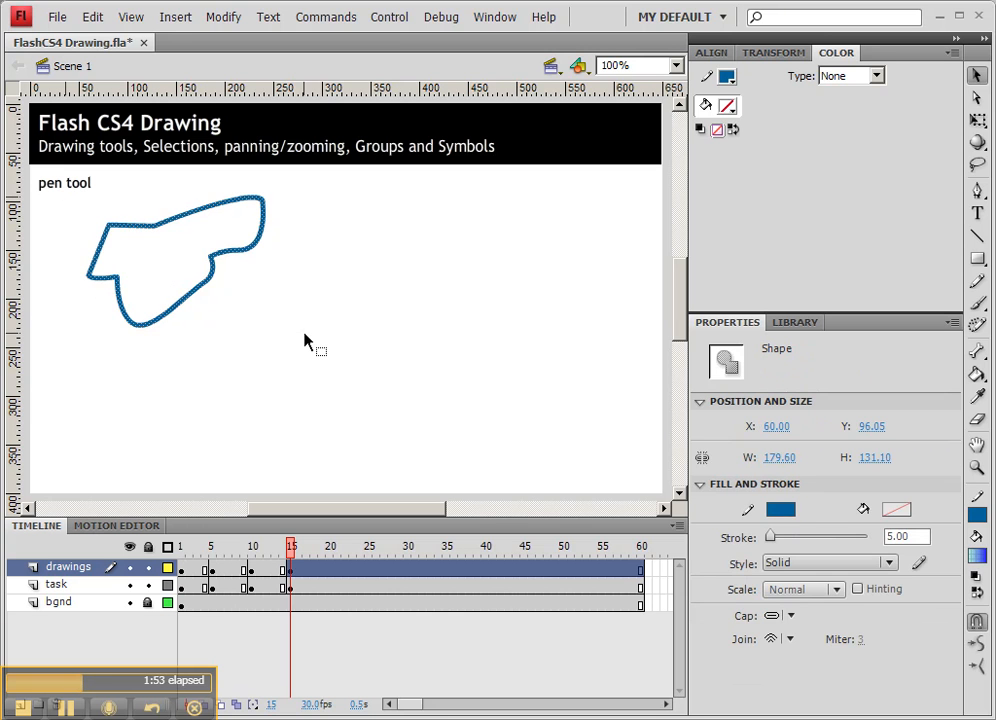
{"action": "key", "text": "Delete"}
{"action": "left_click_drag", "start_coordinate": [287, 199], "coordinate": [196, 248]}
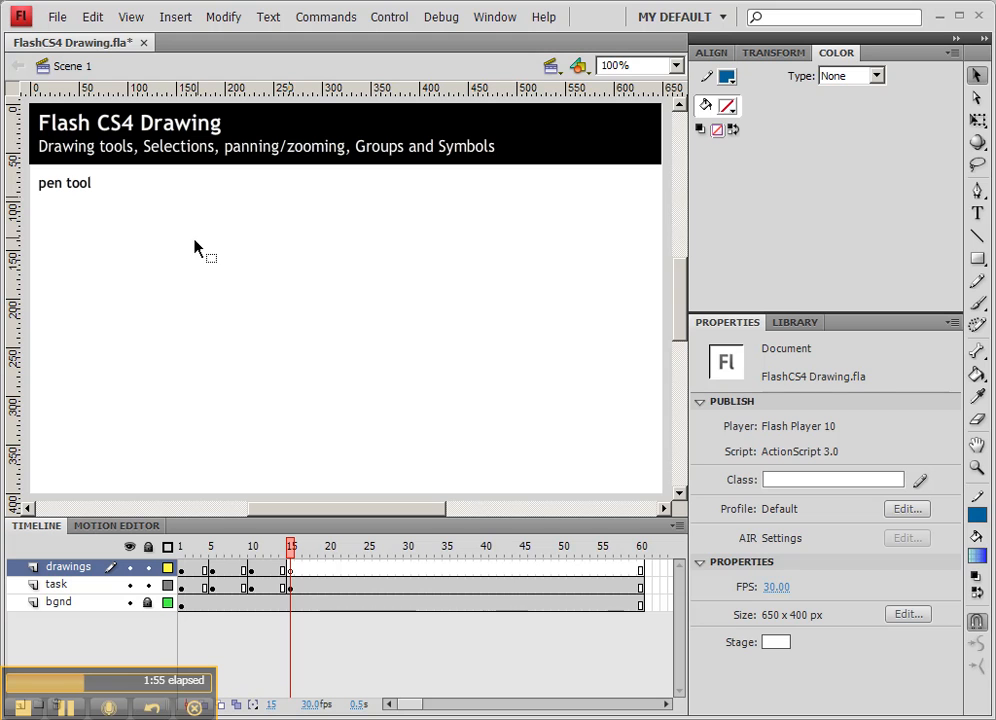
Draw a closed curved blob outline about 130 by 112 px with the Pen tool.
{"action": "left_click", "coordinate": [977, 190]}
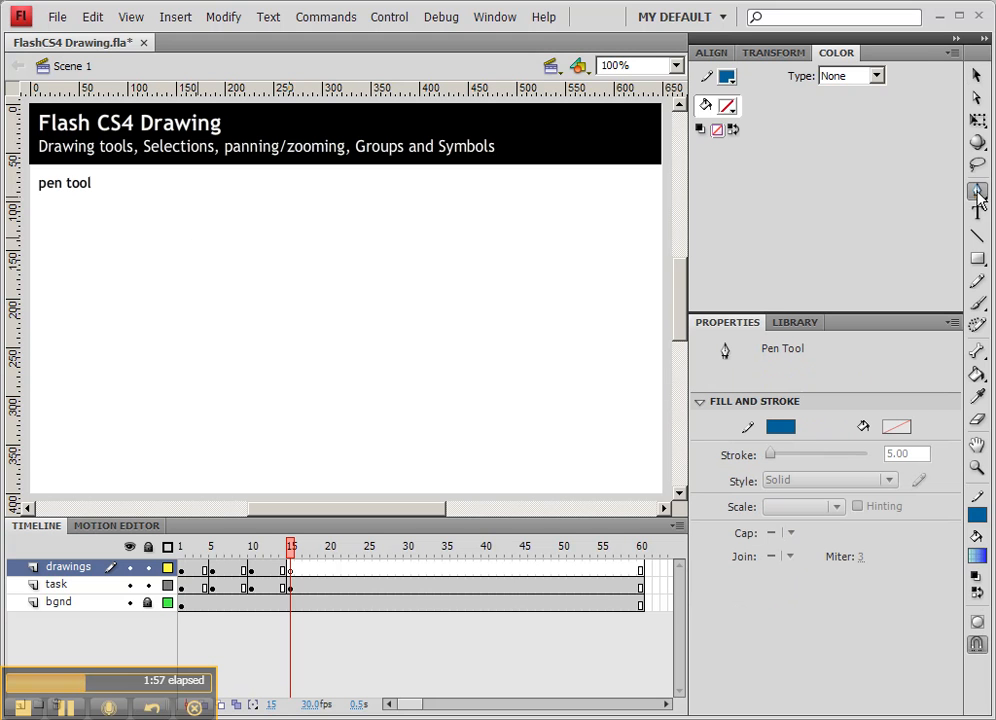
{"action": "left_click", "coordinate": [82, 241]}
{"action": "left_click", "coordinate": [85, 219]}
{"action": "left_click_drag", "start_coordinate": [134, 209], "coordinate": [191, 236]}
{"action": "left_click_drag", "start_coordinate": [183, 302], "coordinate": [162, 320]}
{"action": "left_click_drag", "start_coordinate": [102, 310], "coordinate": [67, 256]}
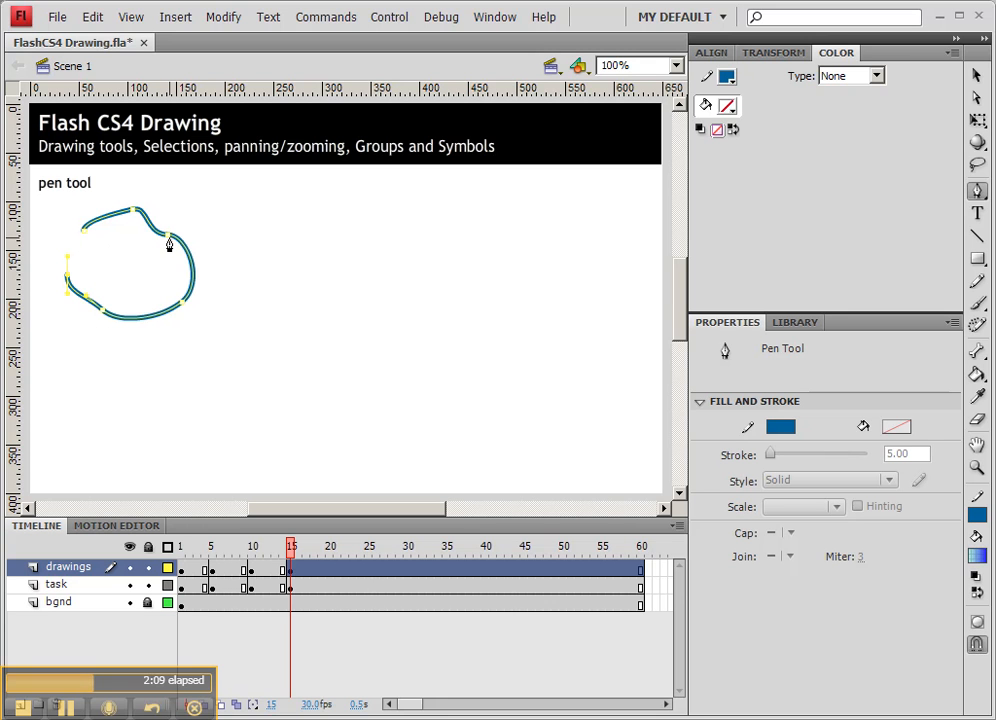
{"action": "left_click", "coordinate": [84, 236]}
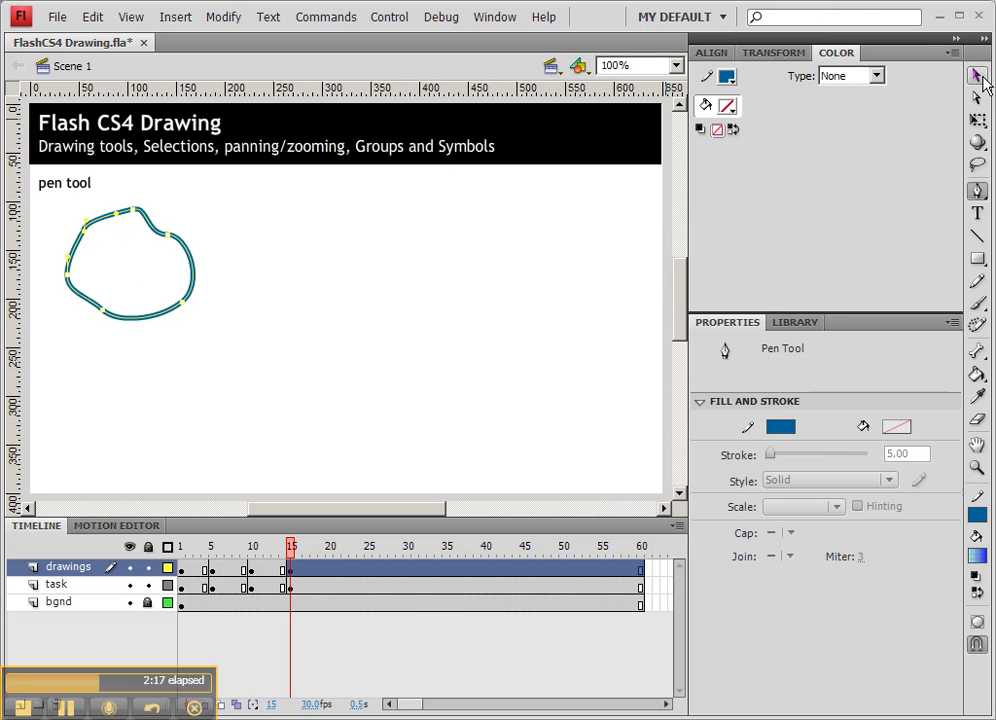
Select the blob outline and move two of its anchor points with the Subselection tool.
{"action": "left_click", "coordinate": [979, 76]}
{"action": "double_click", "coordinate": [179, 240]}
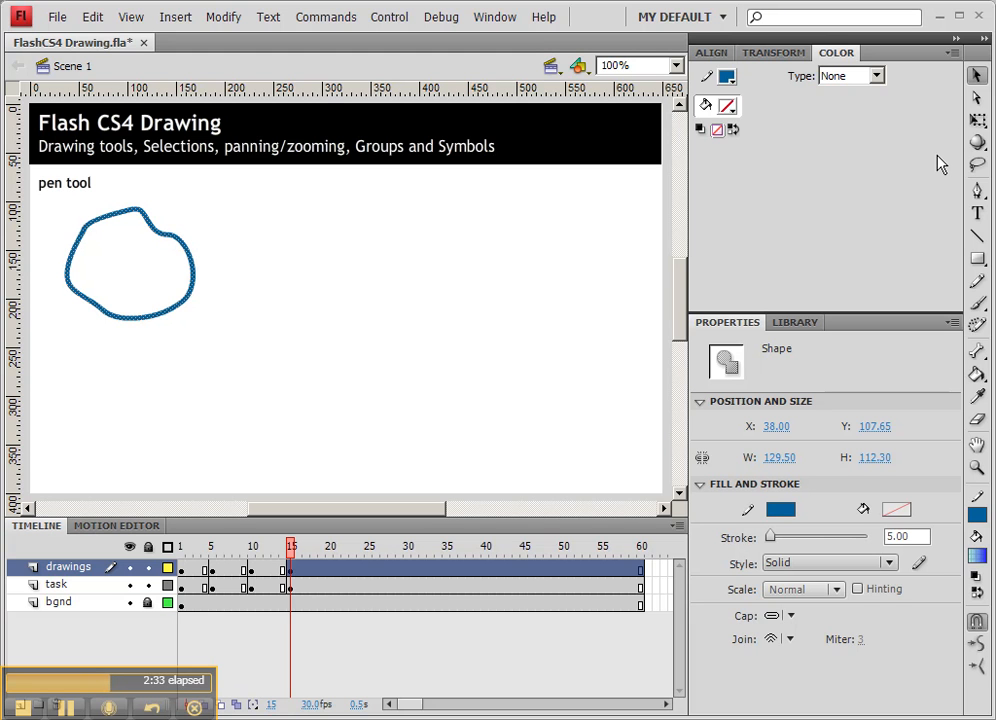
{"action": "left_click", "coordinate": [977, 97]}
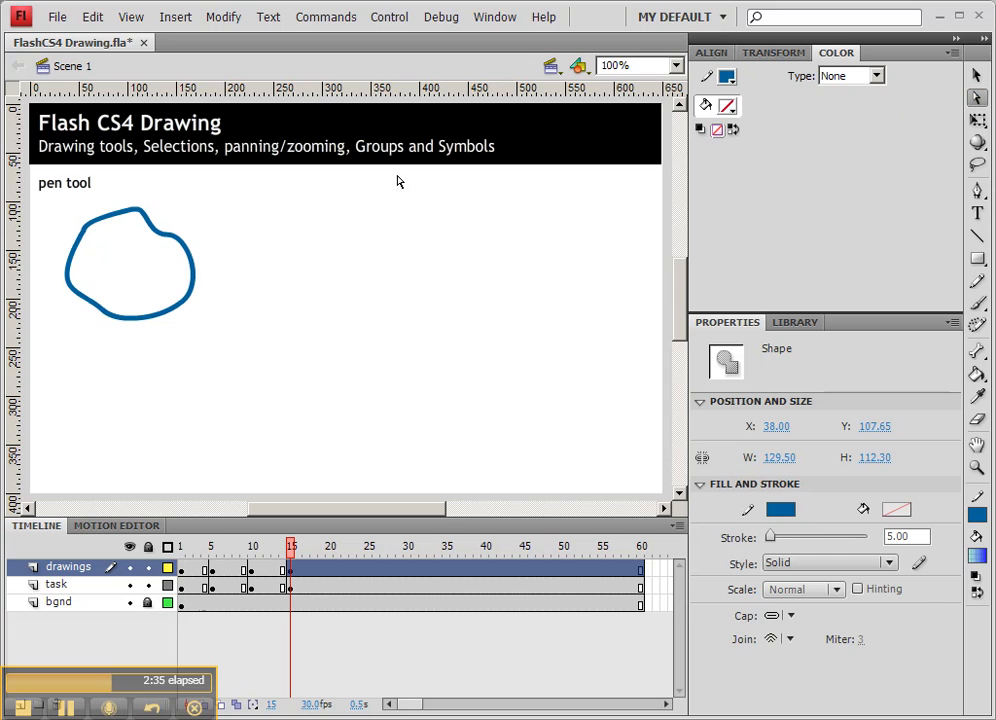
{"action": "left_click", "coordinate": [172, 238]}
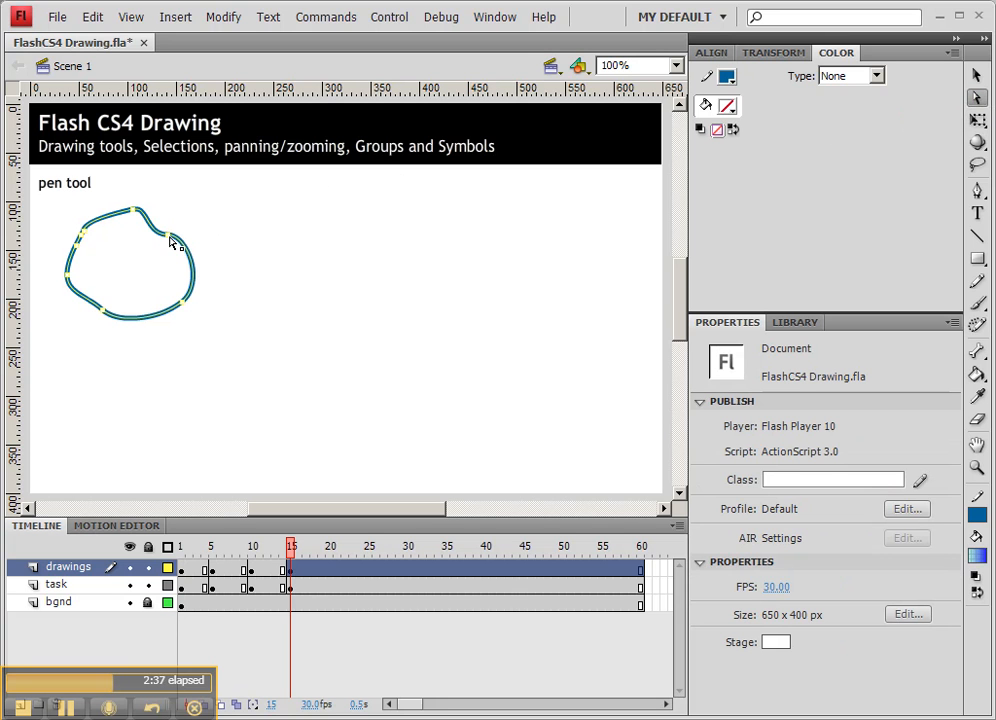
{"action": "left_click_drag", "start_coordinate": [172, 241], "coordinate": [170, 253]}
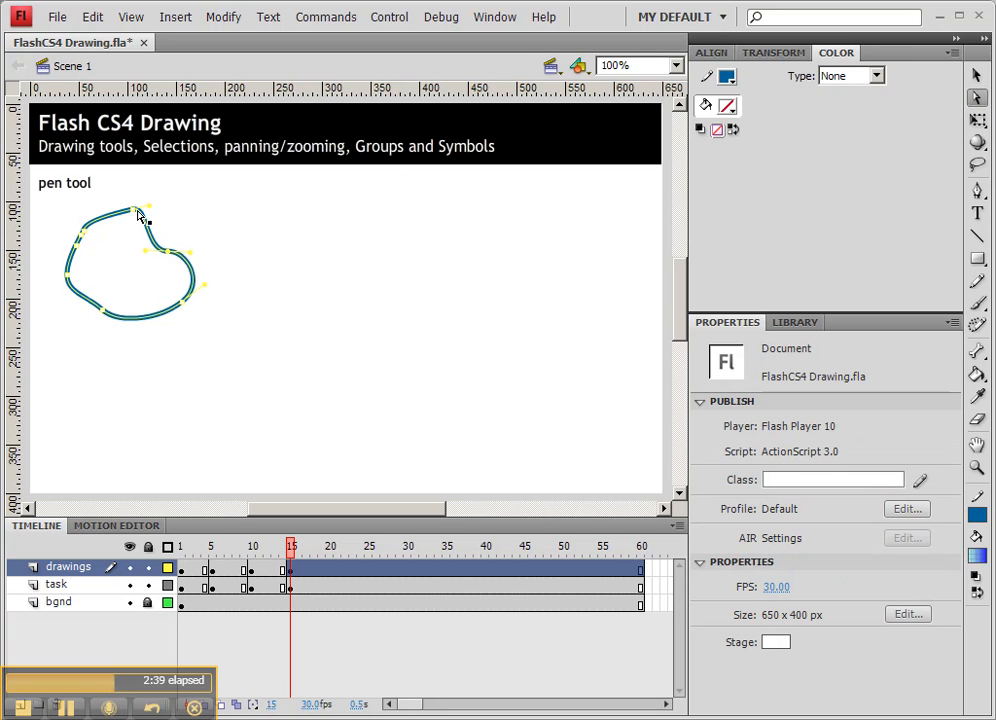
{"action": "mouse_move", "coordinate": [133, 208]}
{"action": "left_mouse_down"}
{"action": "mouse_move", "coordinate": [161, 210]}
{"action": "mouse_move", "coordinate": [133, 210]}
{"action": "mouse_move", "coordinate": [126, 199]}
{"action": "mouse_move", "coordinate": [139, 204]}
{"action": "left_mouse_up"}
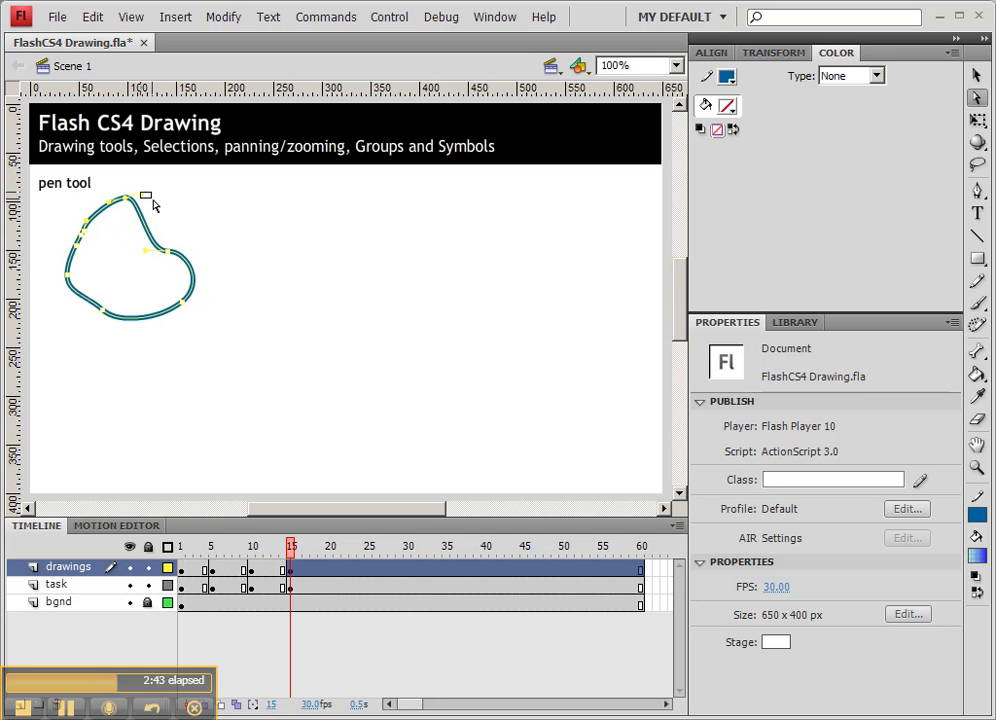
Drag a tangent handle of the top anchor to deepen the notch into a heart shape.
{"action": "left_click", "coordinate": [169, 207]}
{"action": "left_click", "coordinate": [128, 201]}
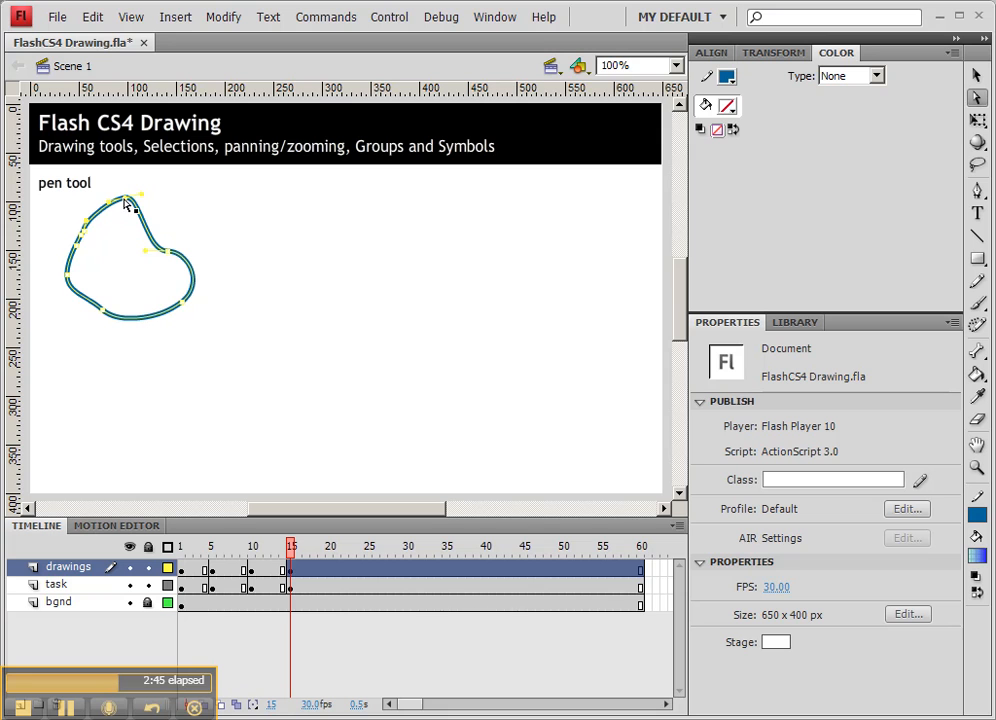
{"action": "left_click_drag", "start_coordinate": [166, 213], "coordinate": [180, 211]}
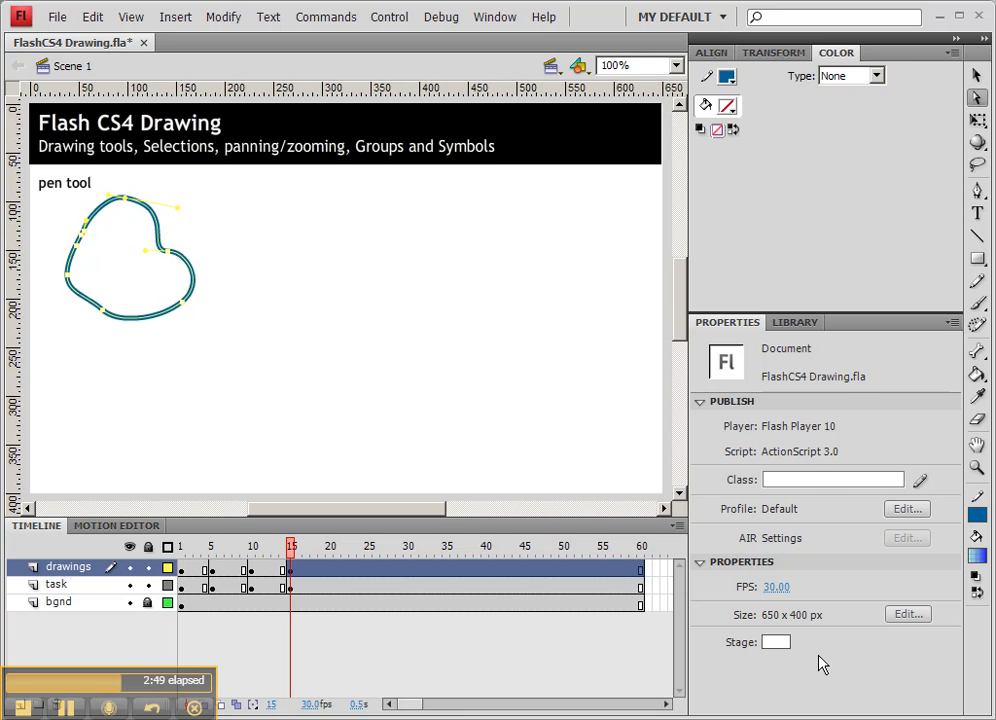
Change the stage background colour to dark red.
{"action": "left_click", "coordinate": [779, 643]}
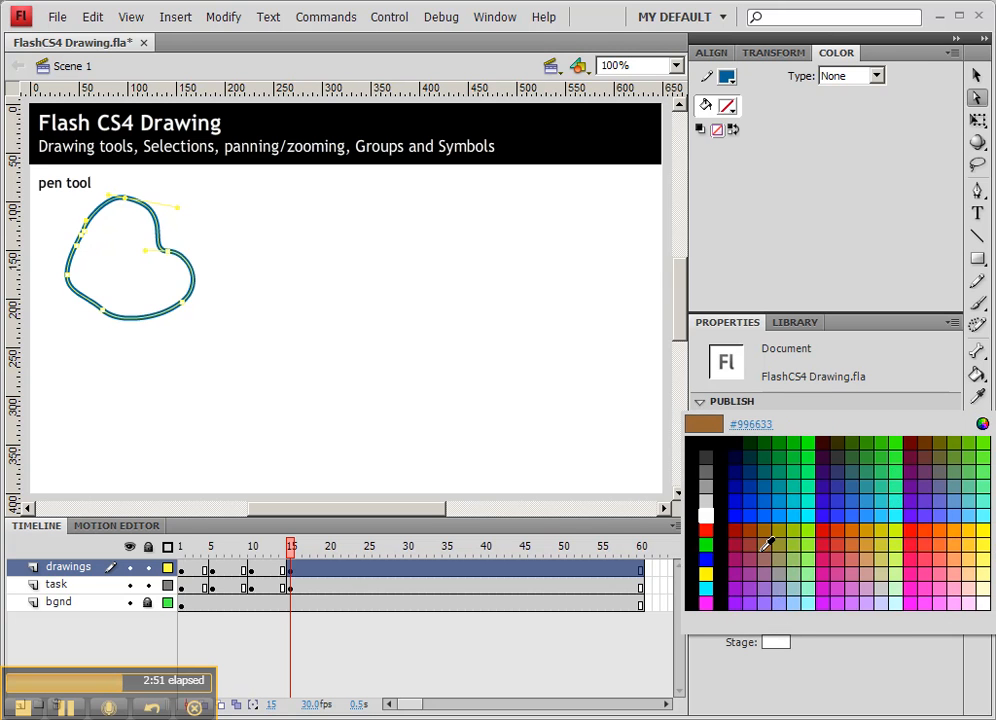
{"action": "left_click", "coordinate": [740, 528]}
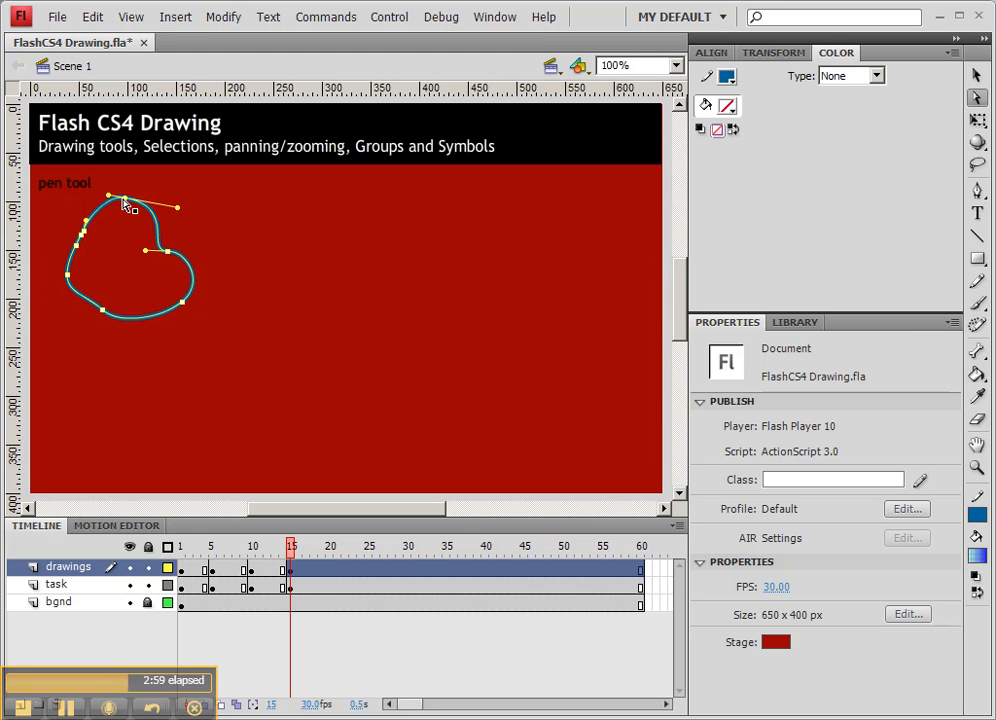
Move the top anchor point and drag its curve handle to refine the heart's upper lobe.
{"action": "left_click_drag", "start_coordinate": [125, 198], "coordinate": [140, 218]}
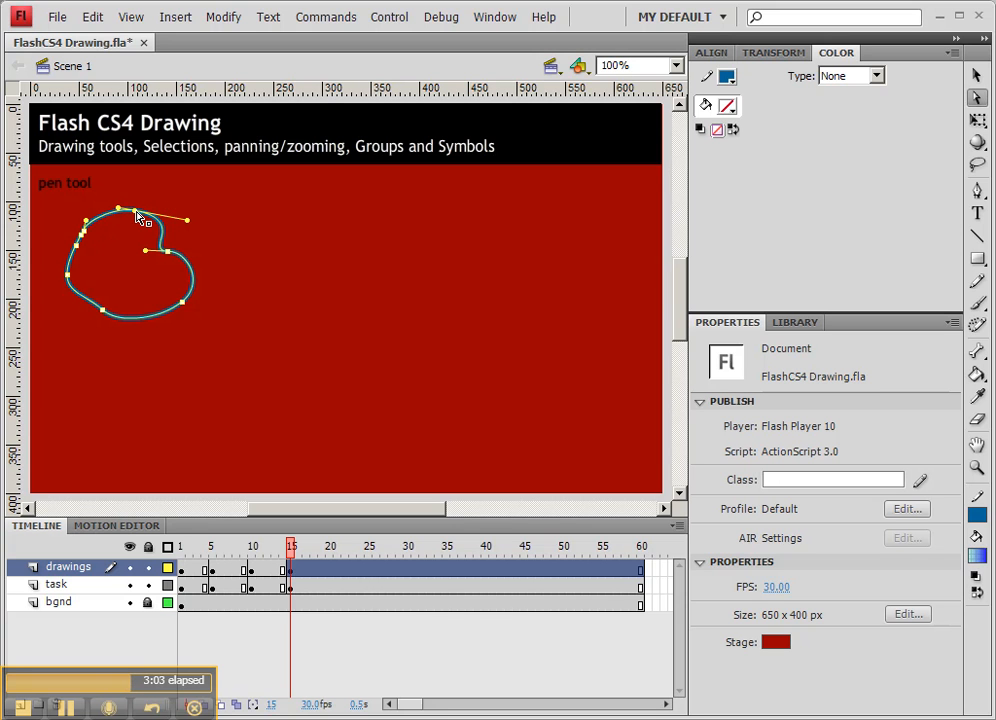
{"action": "mouse_move", "coordinate": [118, 207]}
{"action": "left_mouse_down"}
{"action": "mouse_move", "coordinate": [89, 208]}
{"action": "mouse_move", "coordinate": [100, 199]}
{"action": "left_mouse_up"}
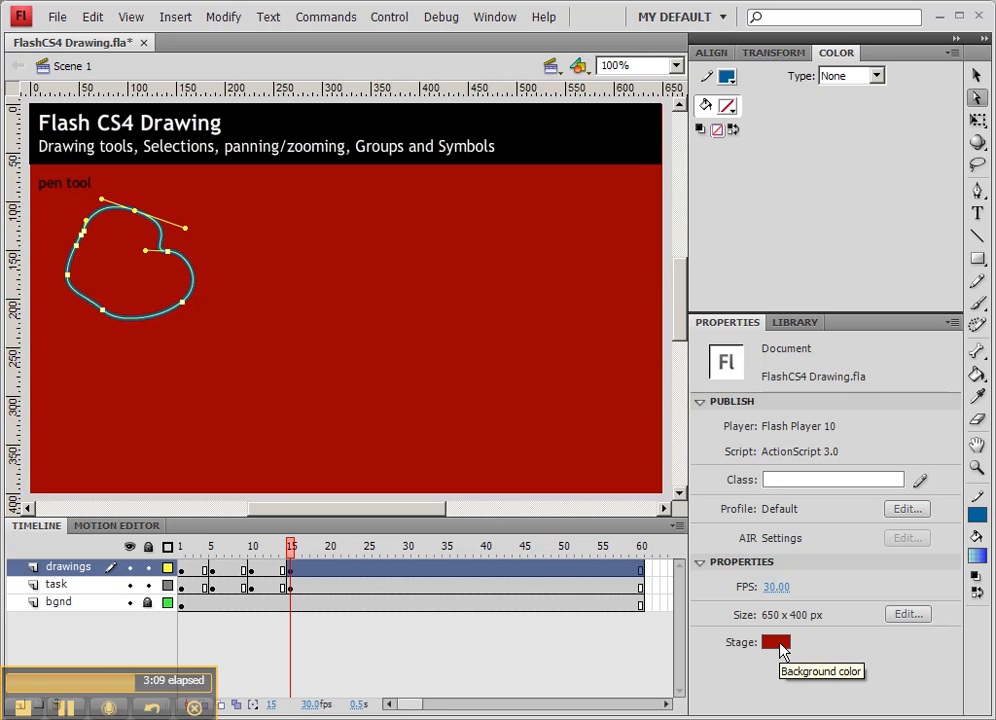
Move the heart's lower and left anchor points to reshape its outline with the Subselection tool.
{"action": "left_click_drag", "start_coordinate": [102, 310], "coordinate": [110, 339]}
{"action": "left_click_drag", "start_coordinate": [67, 275], "coordinate": [86, 291]}
{"action": "mouse_move", "coordinate": [76, 246]}
{"action": "left_mouse_down"}
{"action": "mouse_move", "coordinate": [66, 260]}
{"action": "mouse_move", "coordinate": [106, 238]}
{"action": "mouse_move", "coordinate": [91, 257]}
{"action": "mouse_move", "coordinate": [77, 238]}
{"action": "left_mouse_up"}
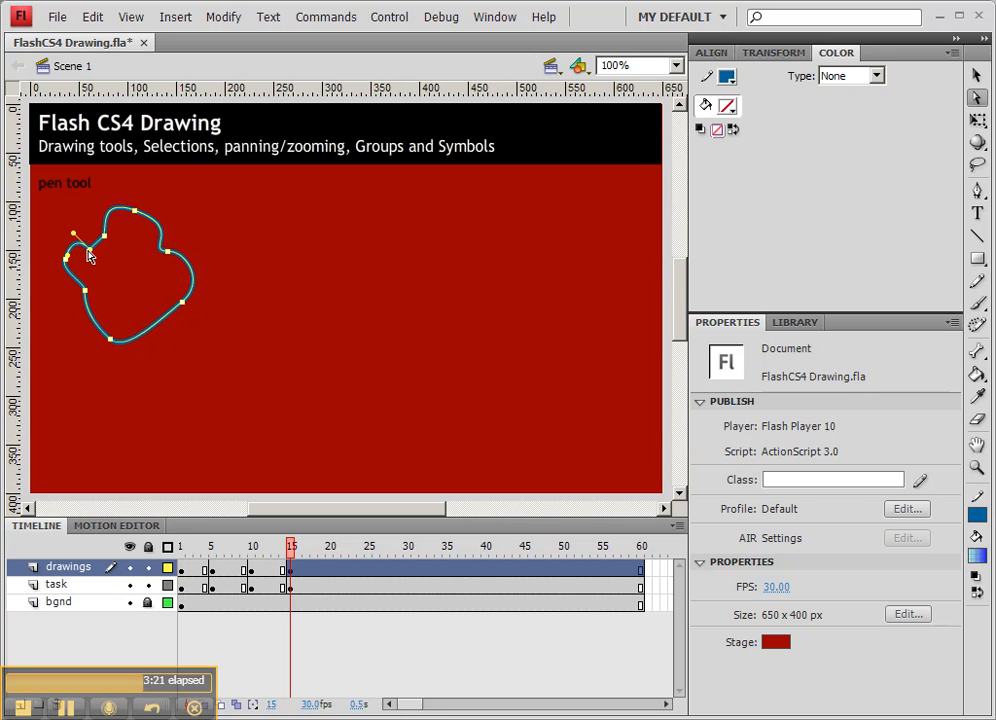
Select the left anchor and drag its tangent handle outward to form a pointed bump on the shape's left side.
{"action": "left_click", "coordinate": [82, 242]}
{"action": "left_click_drag", "start_coordinate": [89, 250], "coordinate": [55, 266]}
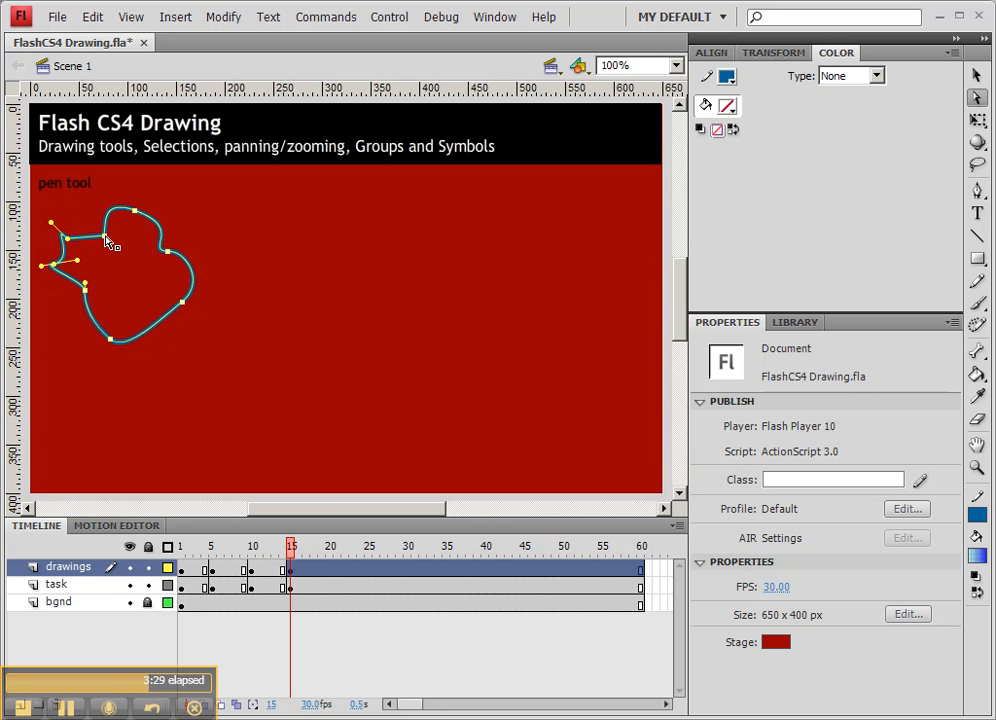
{"action": "left_click", "coordinate": [255, 263]}
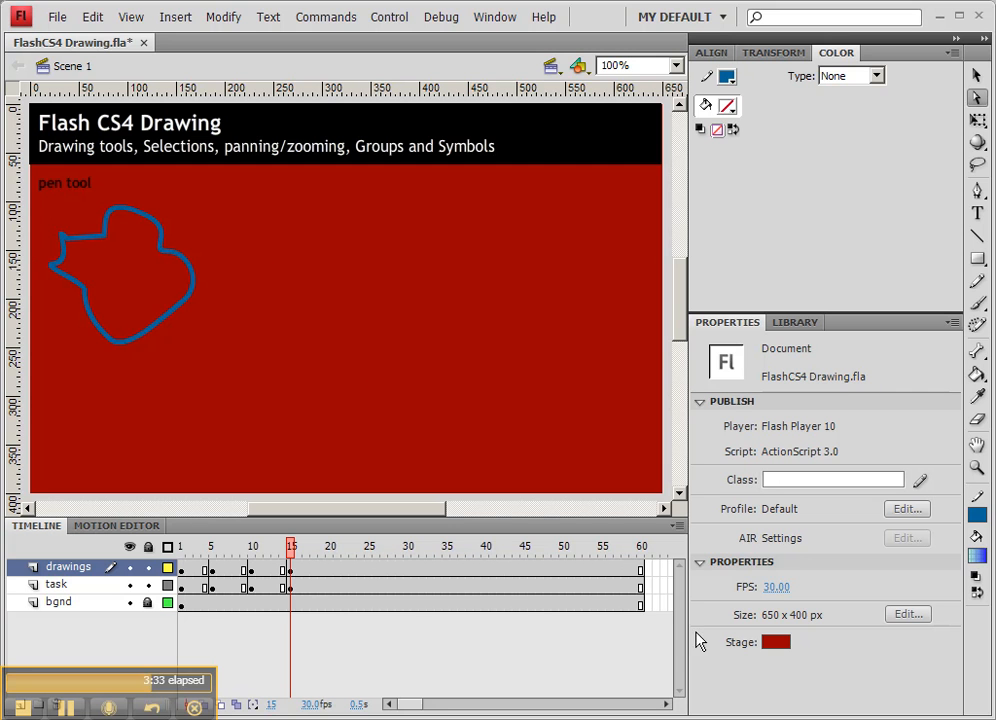
Change the stage background colour to white #FFFFFF.
{"action": "left_click", "coordinate": [778, 645]}
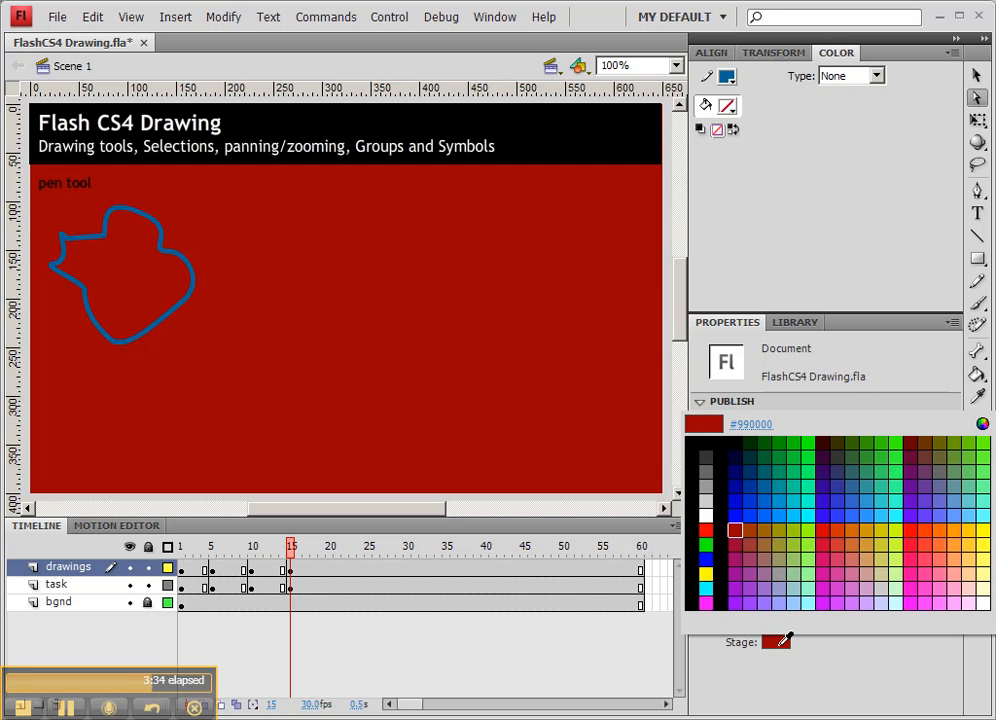
{"action": "left_click", "coordinate": [708, 515]}
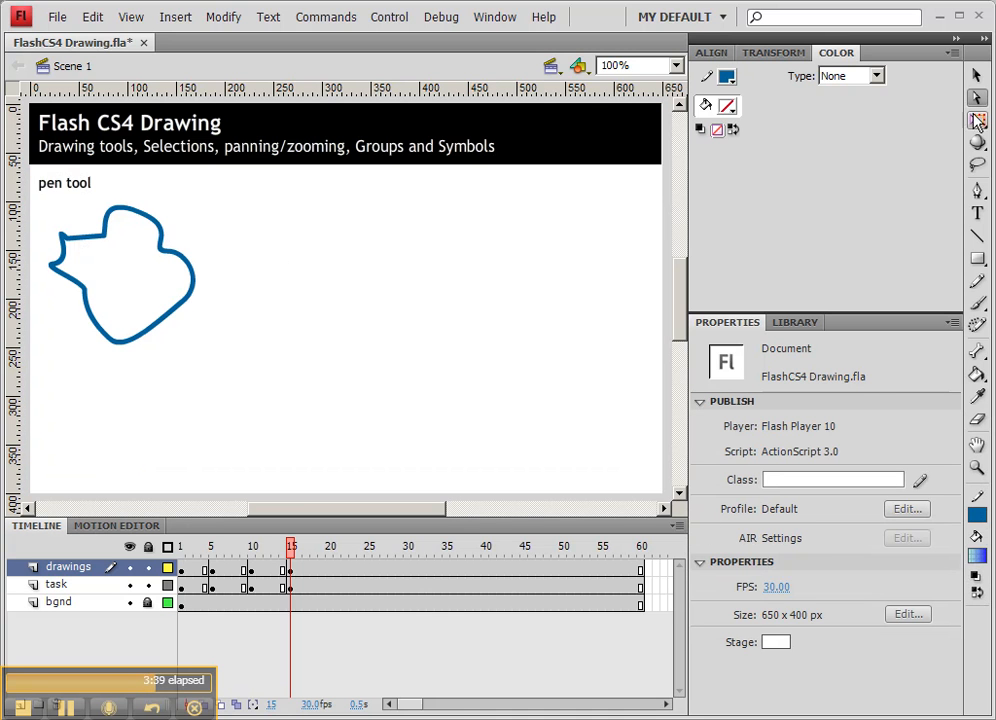
Draw a closed oval path with the Pen tool to the right of the first shape.
{"action": "left_click", "coordinate": [978, 192]}
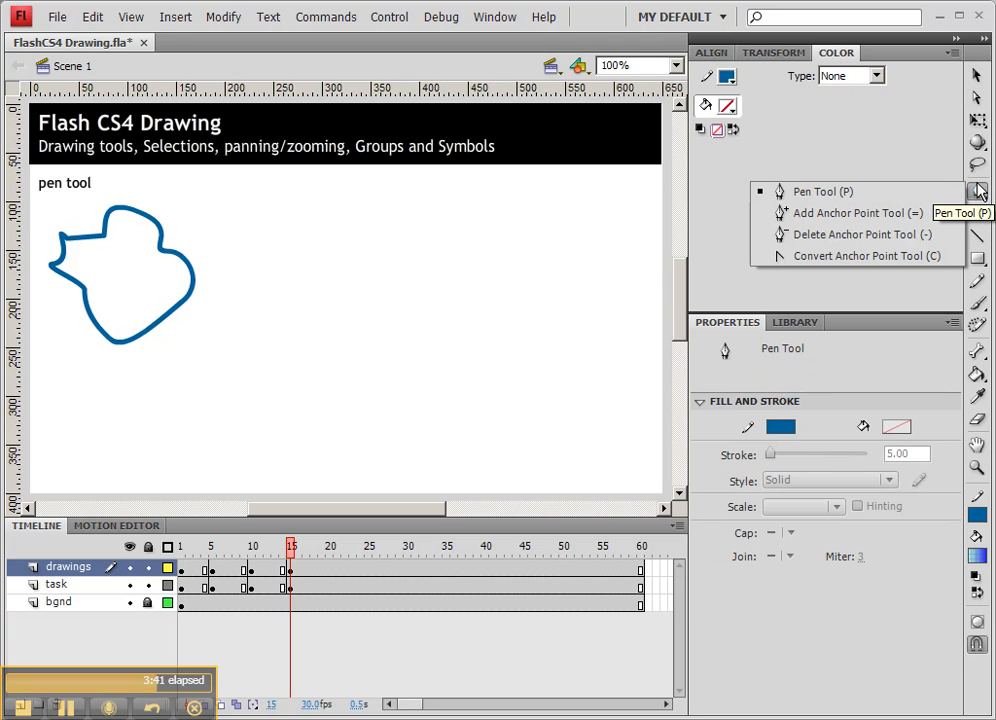
{"action": "left_click_drag", "start_coordinate": [312, 220], "coordinate": [266, 256]}
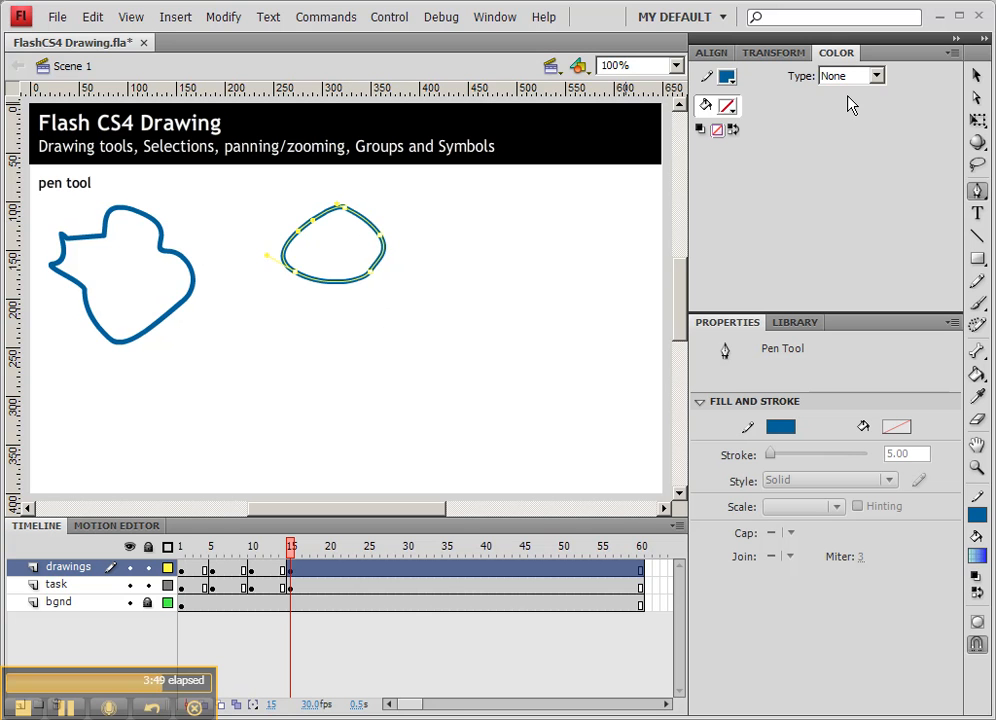
{"action": "left_click", "coordinate": [976, 75]}
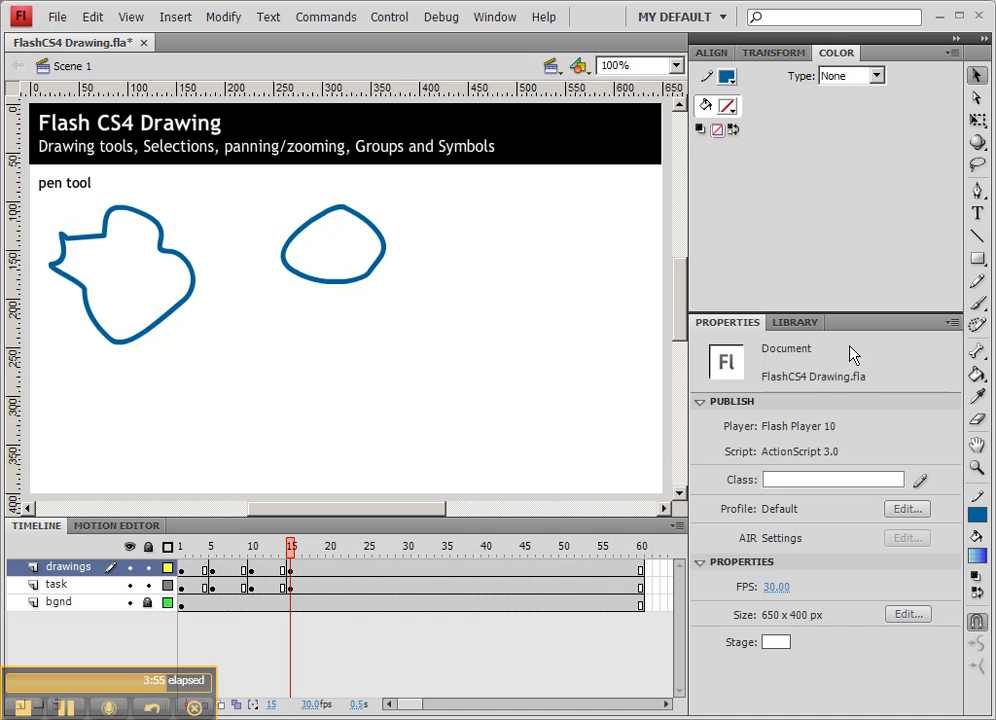
Choose the Paint Bucket tool and set its fill colour to orange #F49302 at 100% alpha.
{"action": "left_click", "coordinate": [977, 376]}
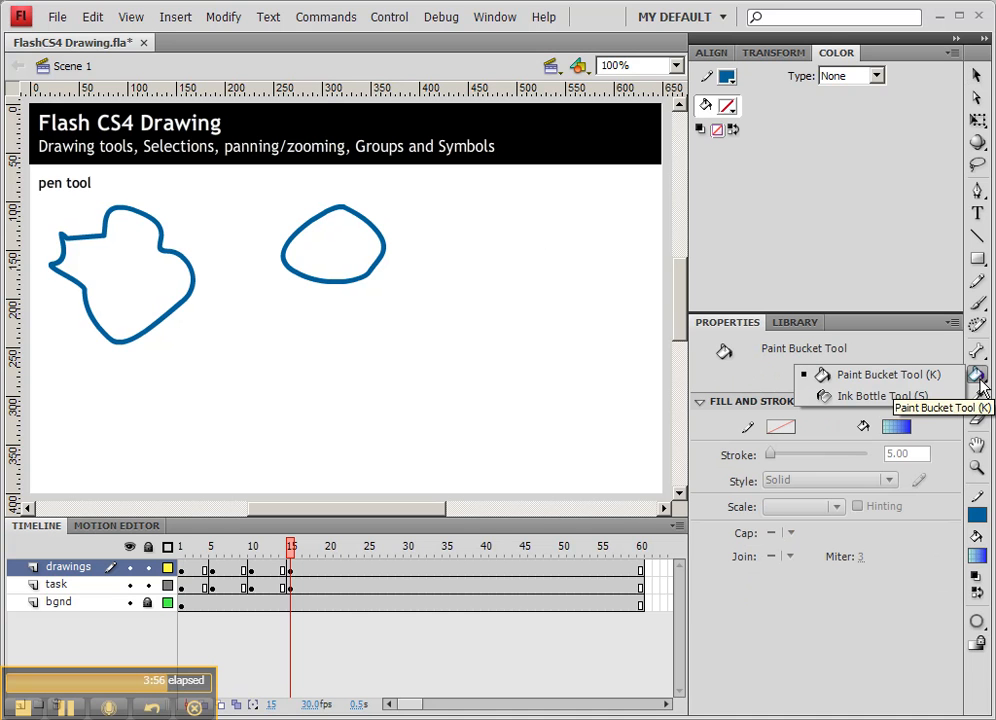
{"action": "left_click", "coordinate": [870, 398]}
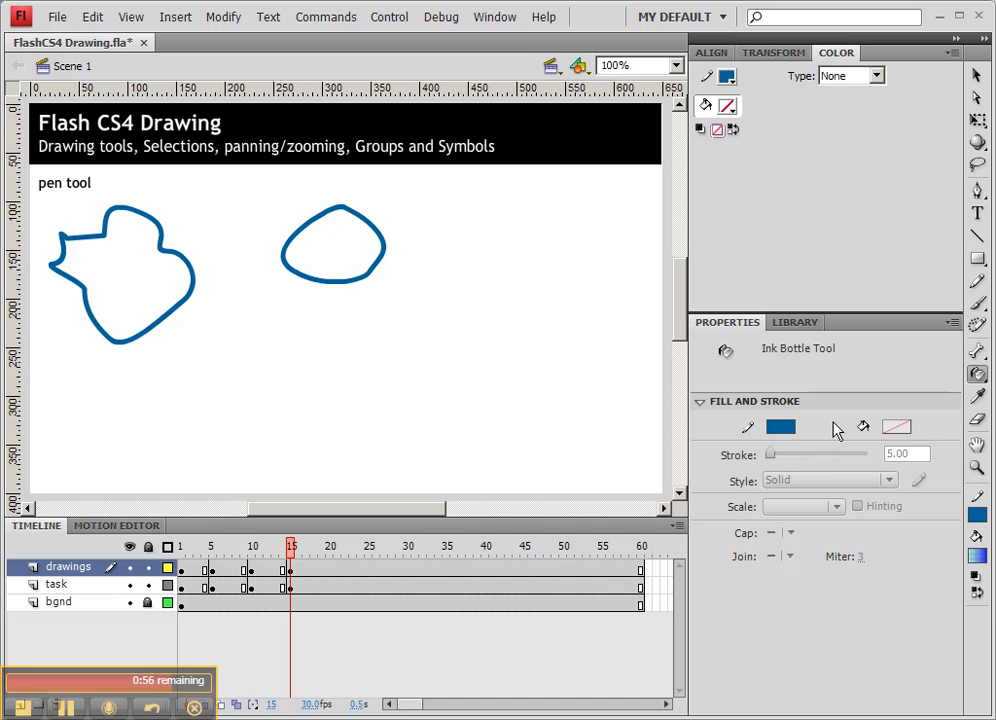
{"action": "left_click", "coordinate": [977, 373]}
{"action": "left_click", "coordinate": [858, 378]}
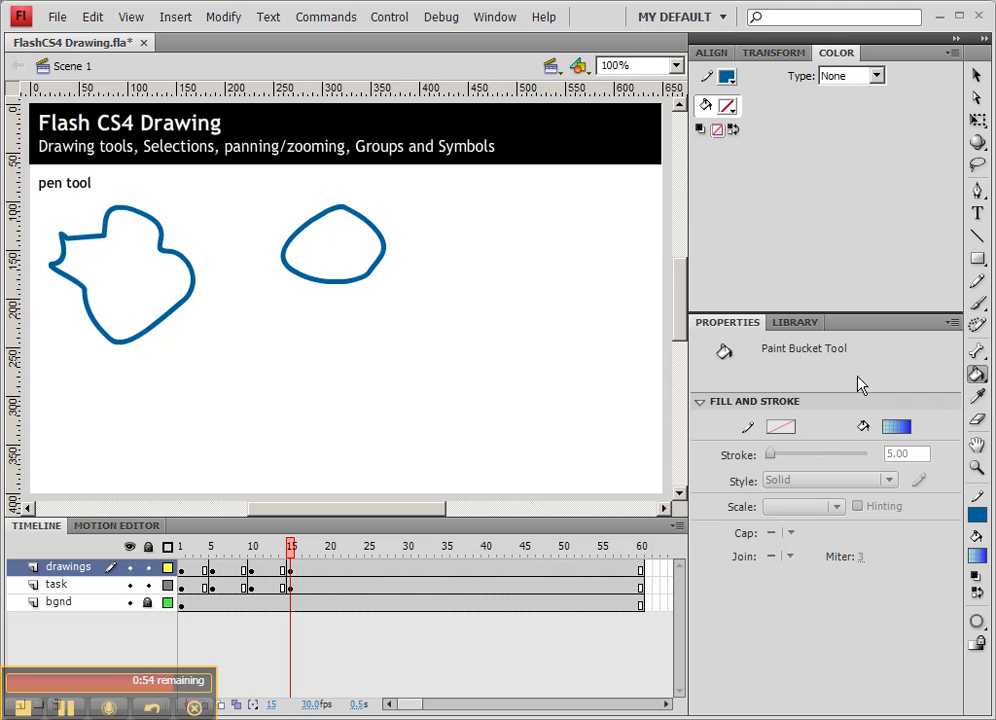
{"action": "left_click", "coordinate": [903, 429]}
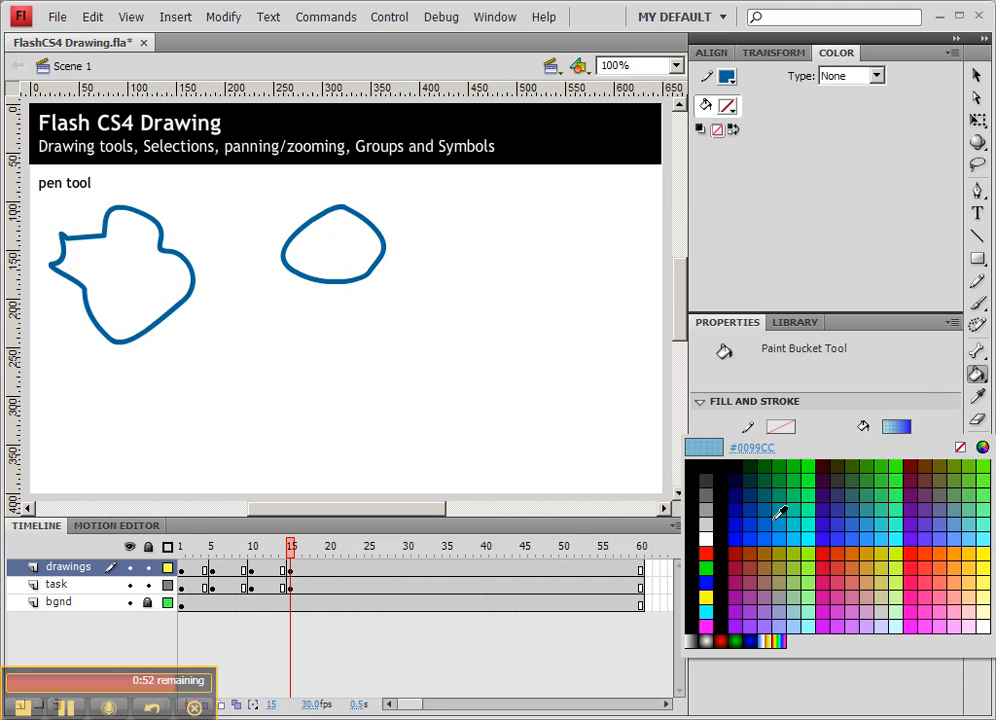
{"action": "left_click", "coordinate": [757, 517]}
{"action": "left_click", "coordinate": [897, 427]}
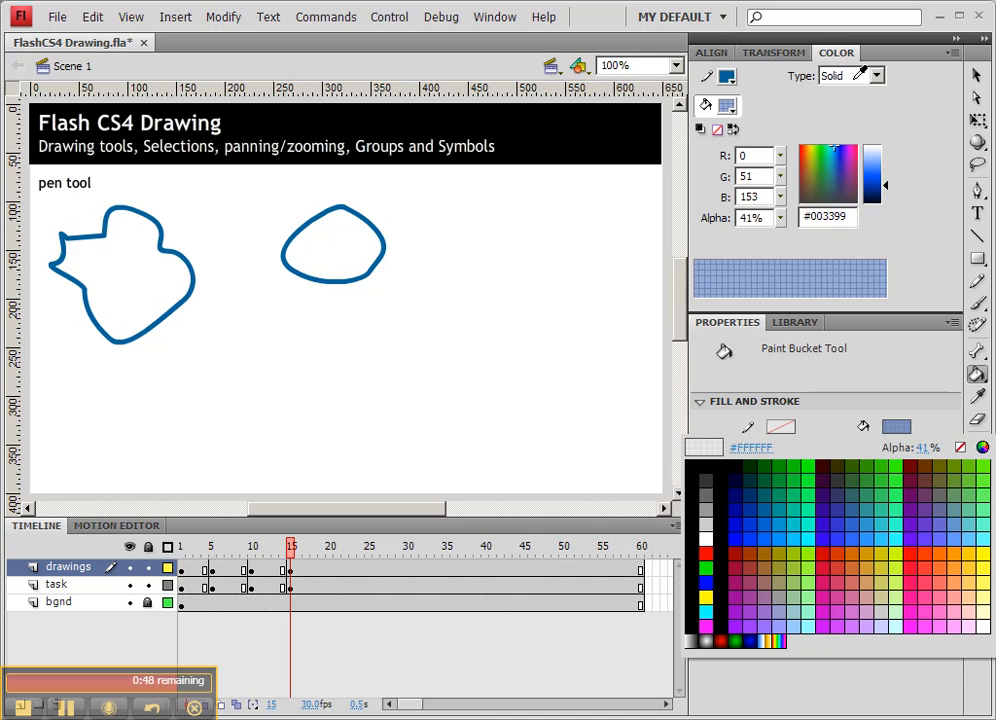
{"action": "left_click", "coordinate": [761, 219]}
{"action": "left_click", "coordinate": [781, 219]}
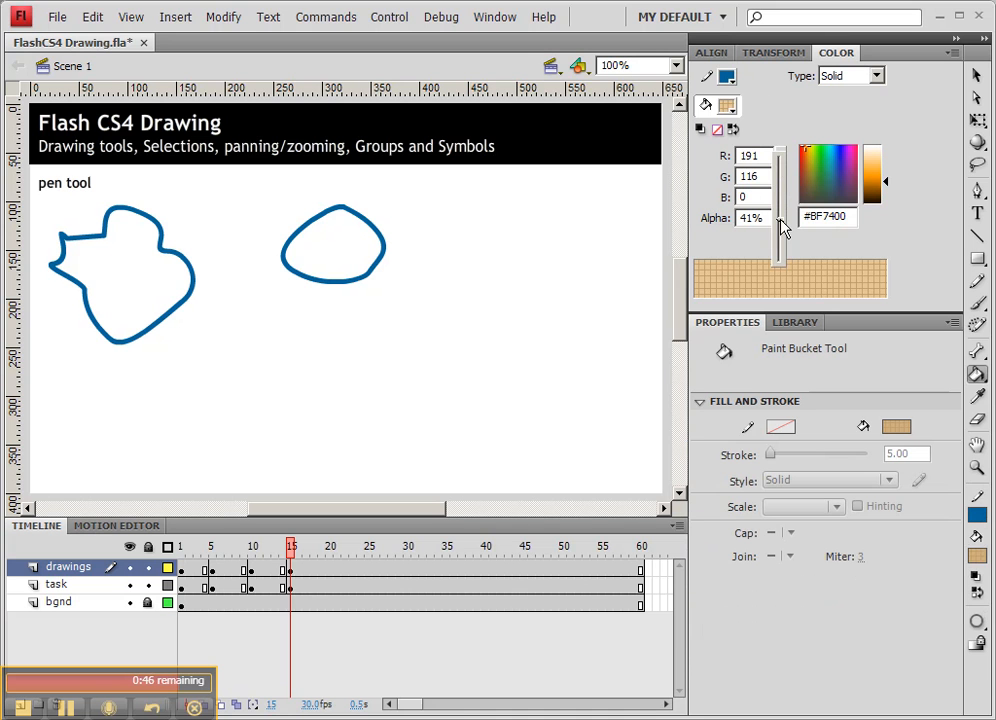
{"action": "left_click_drag", "start_coordinate": [780, 214], "coordinate": [780, 144]}
{"action": "left_click", "coordinate": [876, 180]}
{"action": "mouse_move", "coordinate": [876, 180]}
{"action": "left_mouse_down"}
{"action": "mouse_move", "coordinate": [876, 167]}
{"action": "mouse_move", "coordinate": [876, 175]}
{"action": "left_mouse_up"}
Fill the oval and the reshaped heart outline with orange.
{"action": "left_click", "coordinate": [342, 231]}
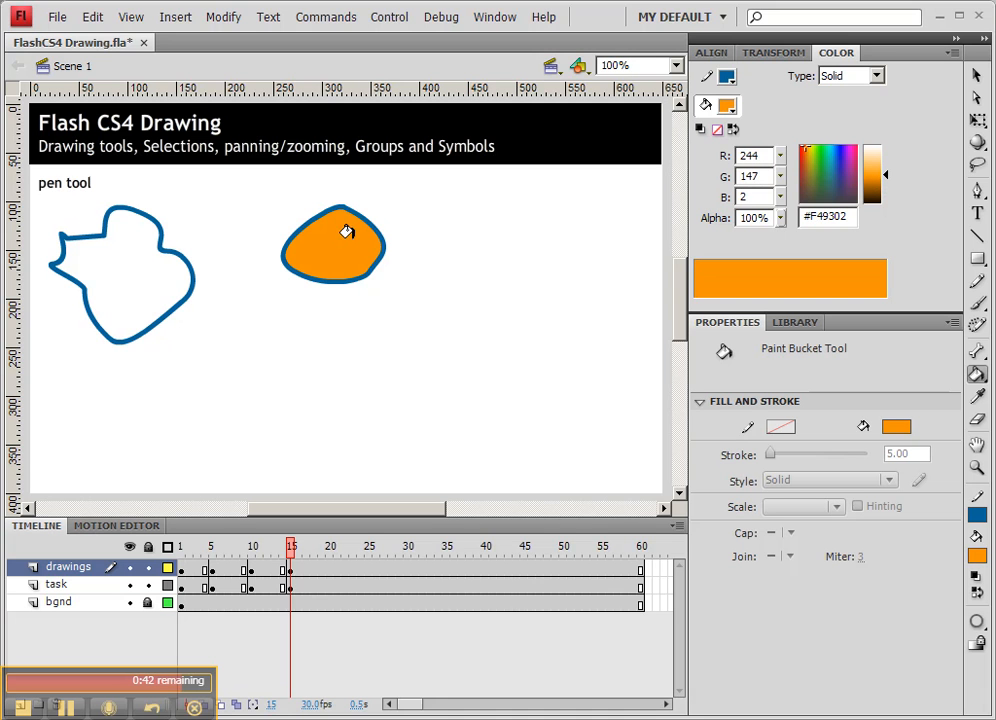
{"action": "left_click", "coordinate": [116, 252]}
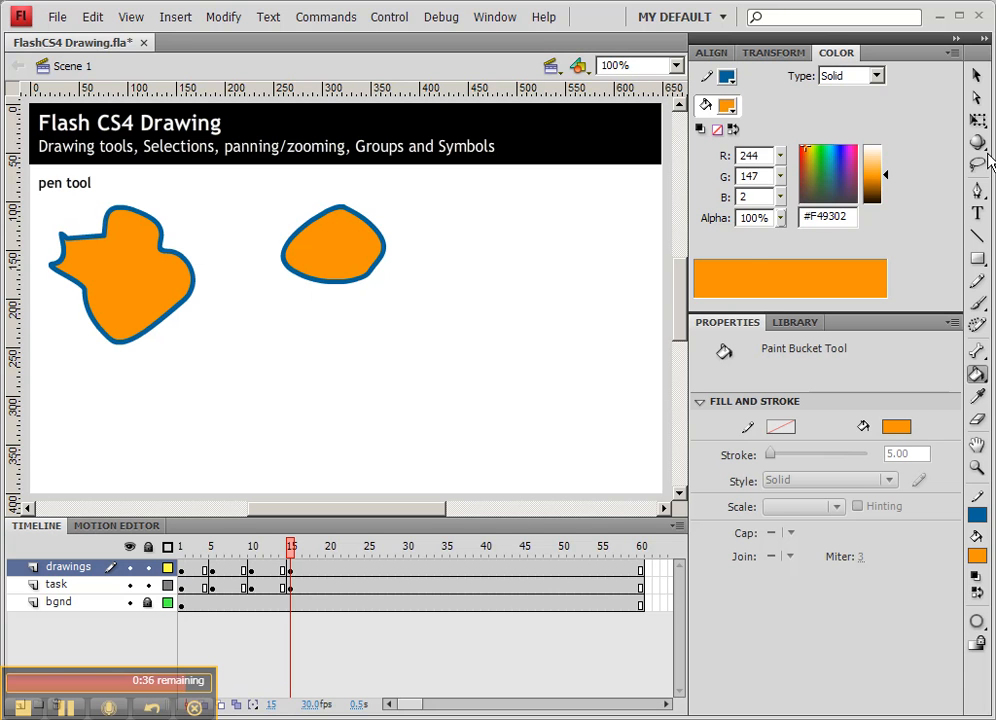
Draw an open, roughly oval path with the Pen tool on the stage's right side, leaving a gap at the top.
{"action": "left_click", "coordinate": [977, 190]}
{"action": "left_click", "coordinate": [485, 236]}
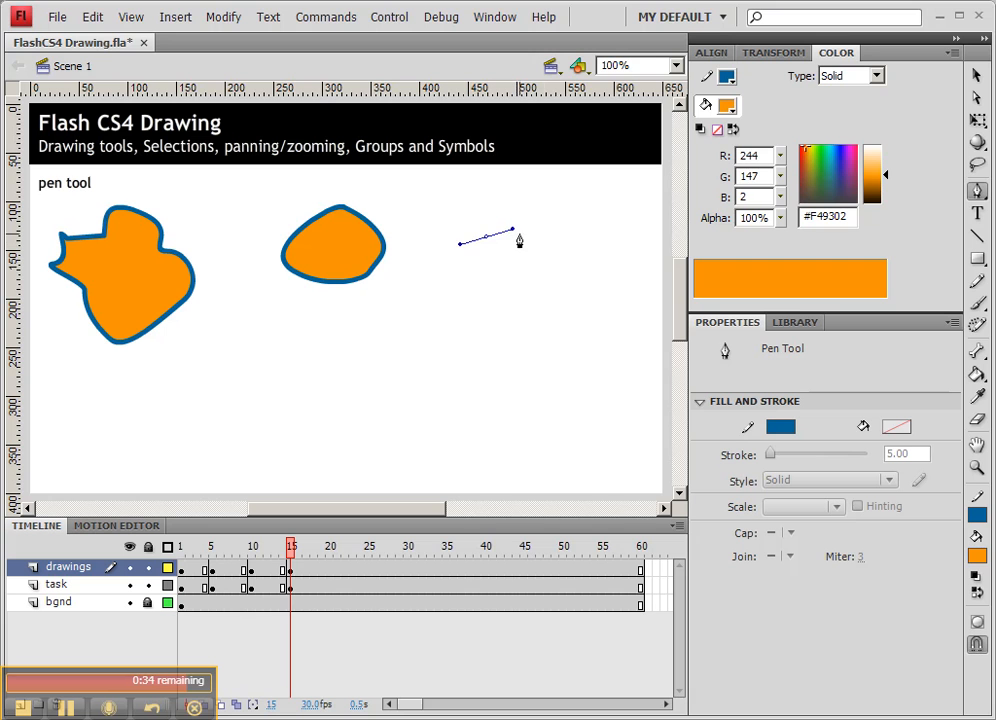
{"action": "left_click", "coordinate": [549, 243]}
{"action": "left_click", "coordinate": [565, 318]}
{"action": "left_click_drag", "start_coordinate": [506, 364], "coordinate": [553, 391]}
{"action": "left_click", "coordinate": [448, 298]}
{"action": "left_click_drag", "start_coordinate": [485, 236], "coordinate": [467, 260]}
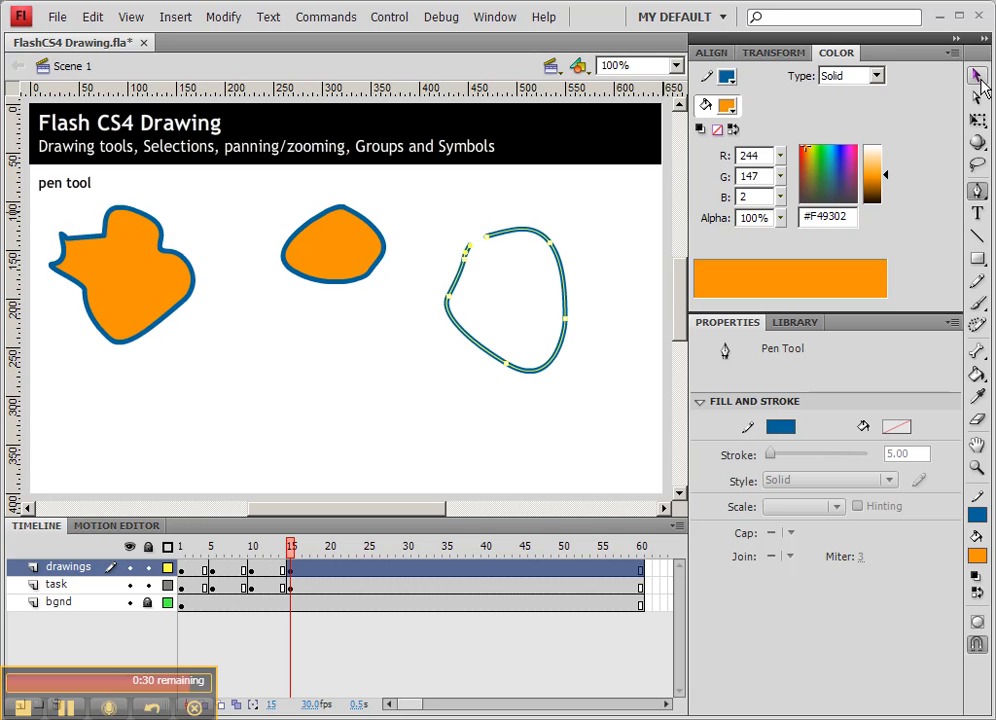
{"action": "key", "text": "v"}
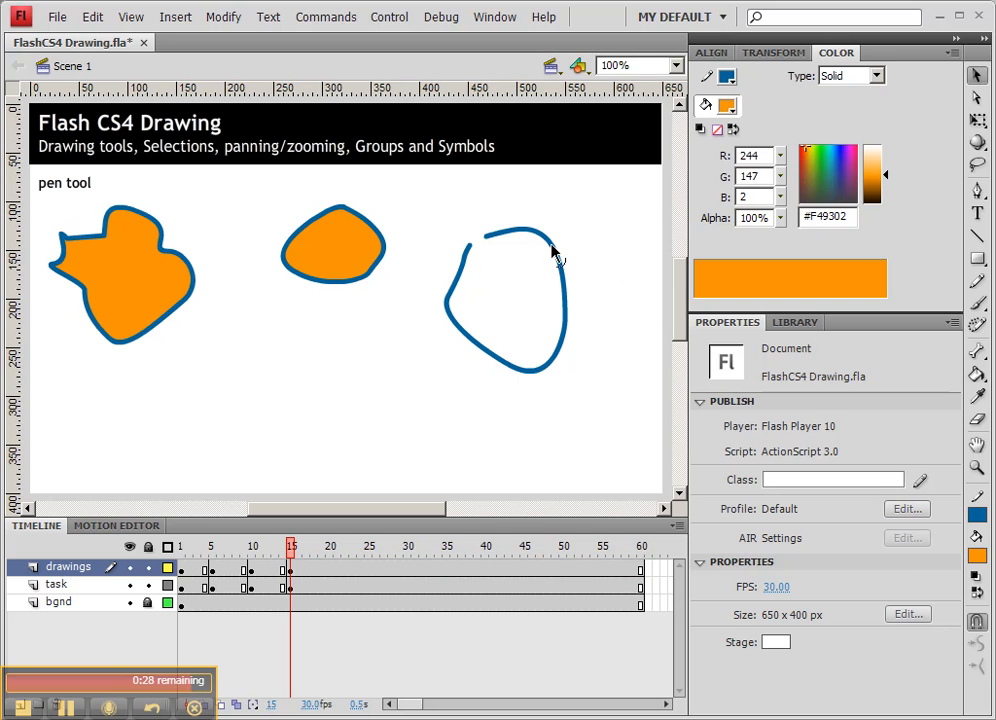
Select the open path's stroke and set the Paint Bucket gap size to Close Medium Gaps.
{"action": "double_click", "coordinate": [551, 246]}
{"action": "left_click", "coordinate": [481, 250]}
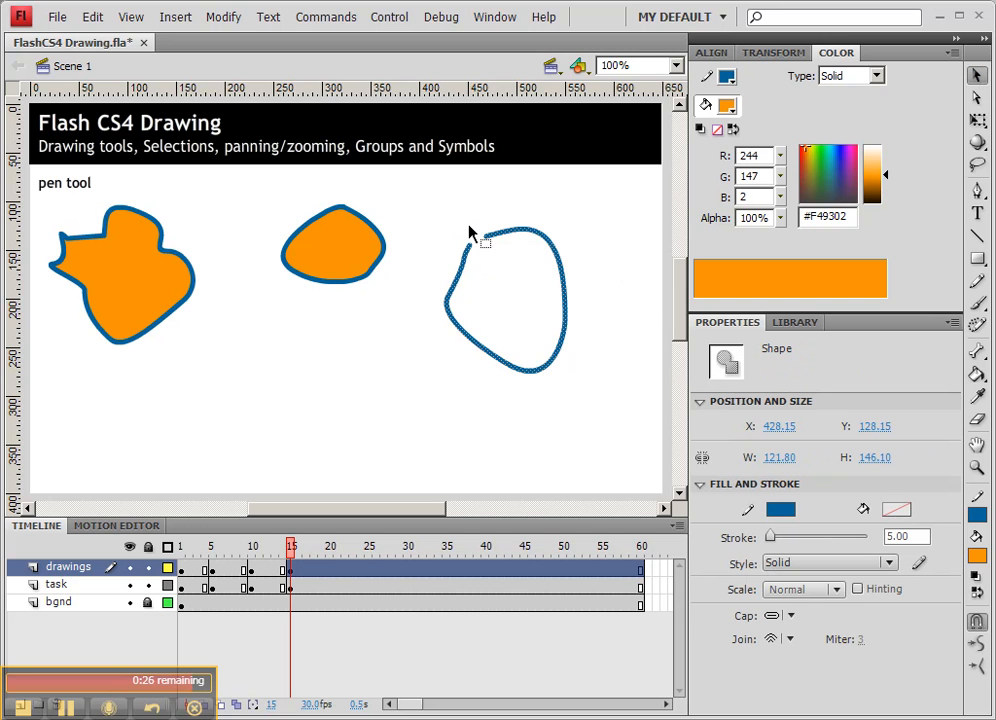
{"action": "left_click", "coordinate": [976, 372]}
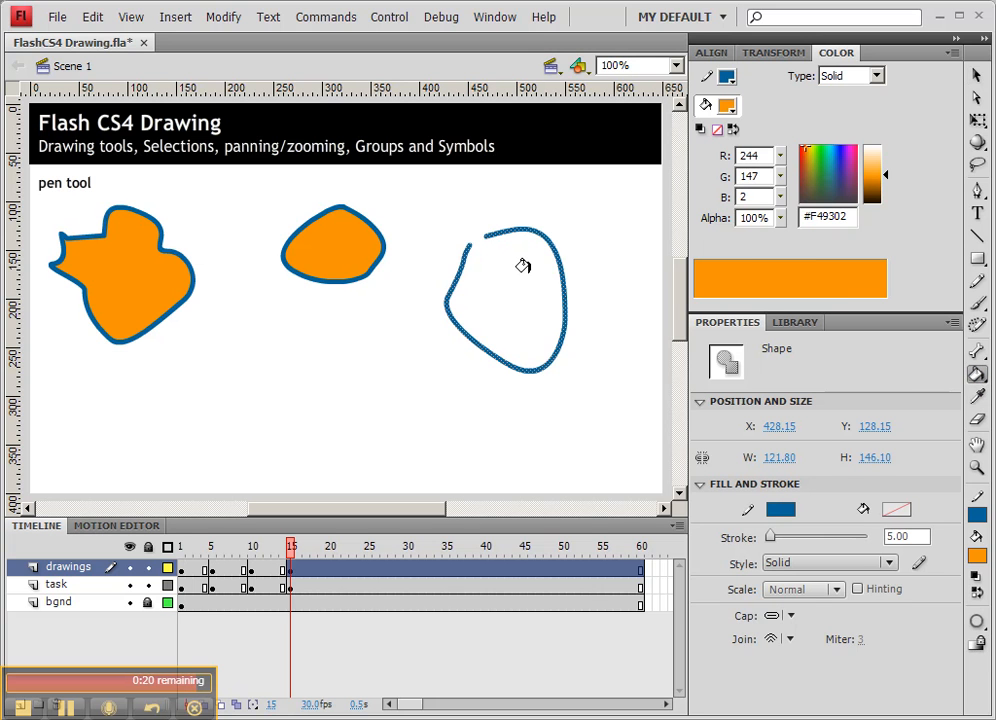
{"action": "left_click", "coordinate": [978, 623]}
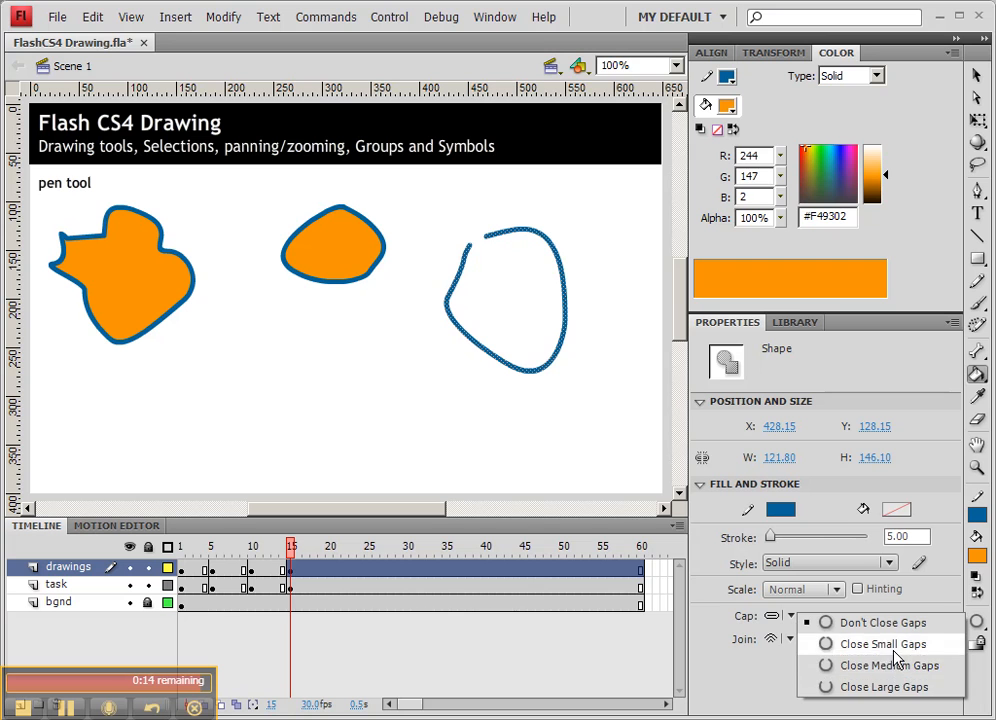
{"action": "left_click", "coordinate": [850, 667]}
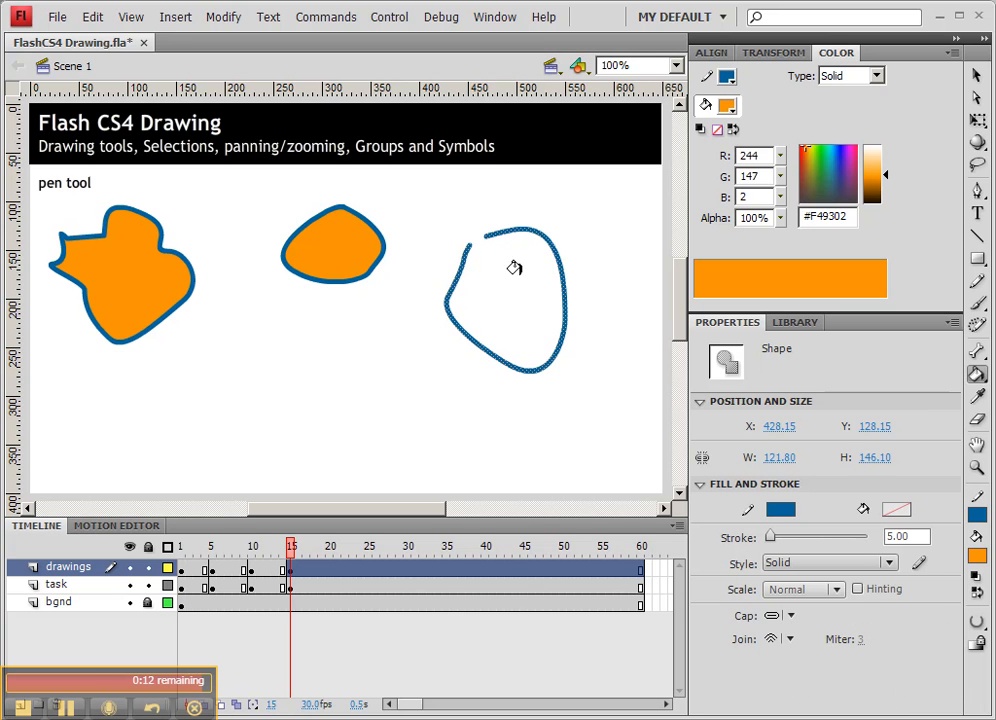
Drag the path's open end over to close the gap, then fill the new shape with orange.
{"action": "left_click", "coordinate": [976, 78]}
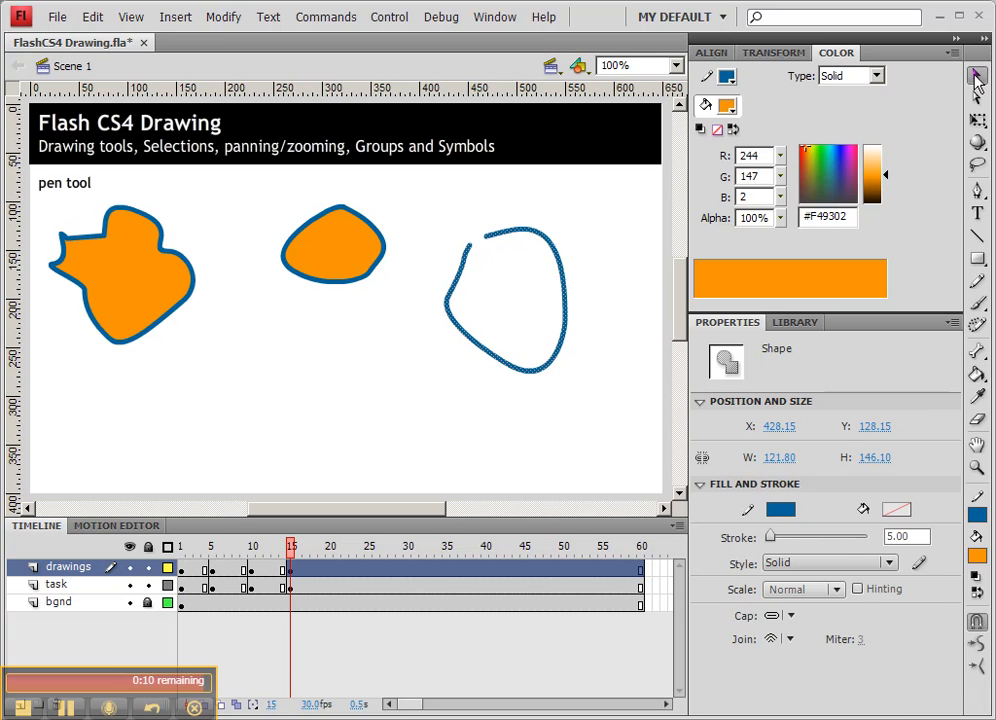
{"action": "left_click", "coordinate": [541, 208]}
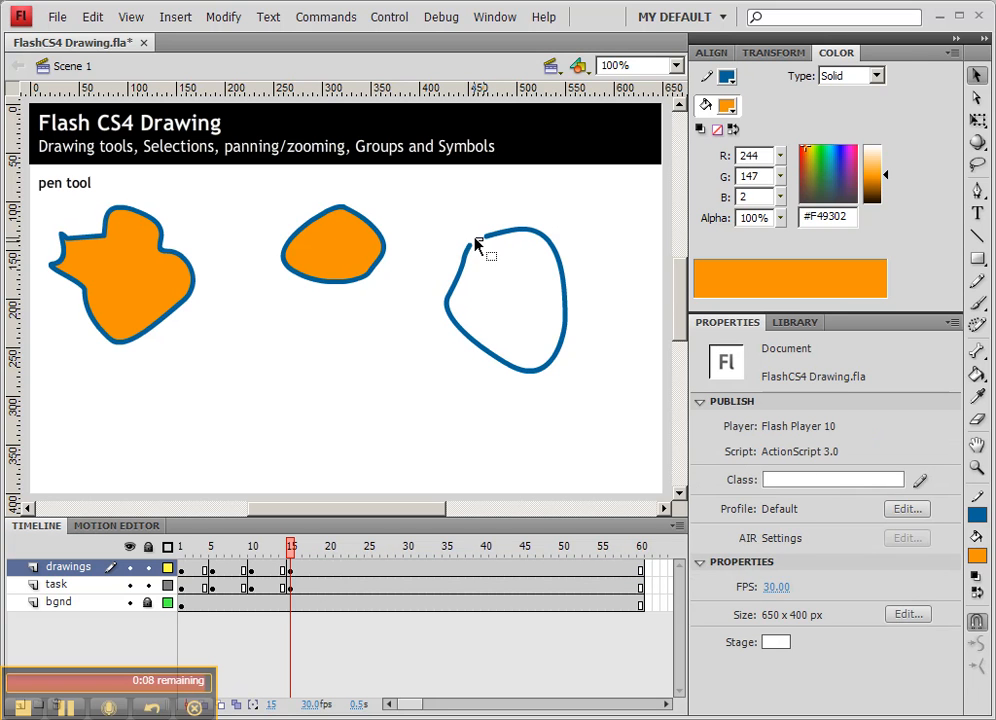
{"action": "left_click_drag", "start_coordinate": [487, 237], "coordinate": [473, 241]}
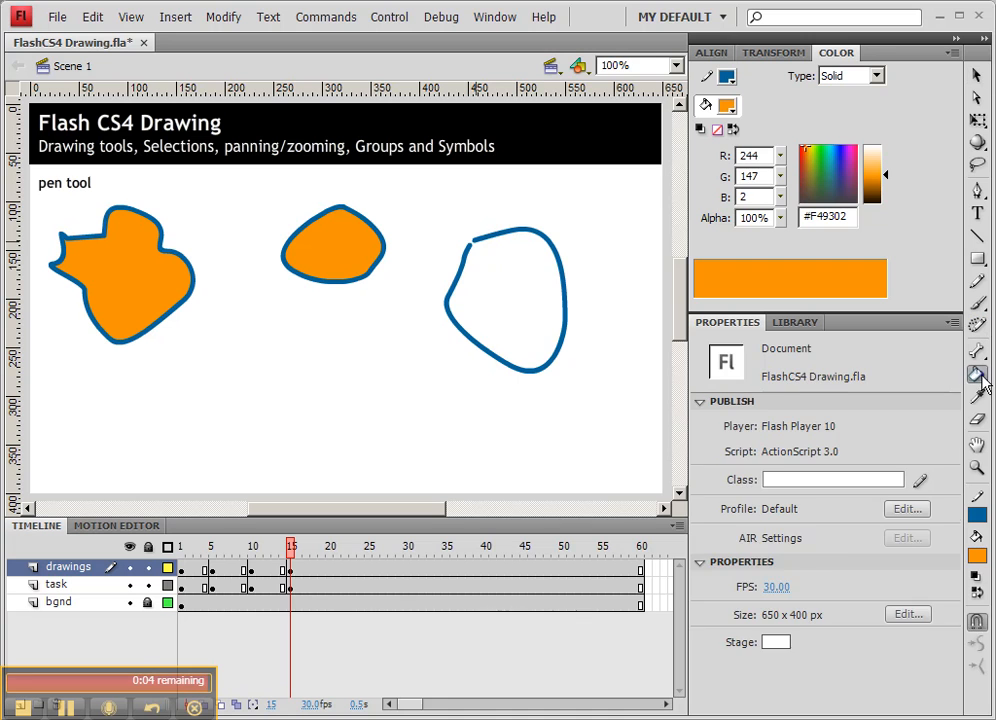
{"action": "left_click", "coordinate": [976, 374]}
{"action": "left_click", "coordinate": [499, 288]}
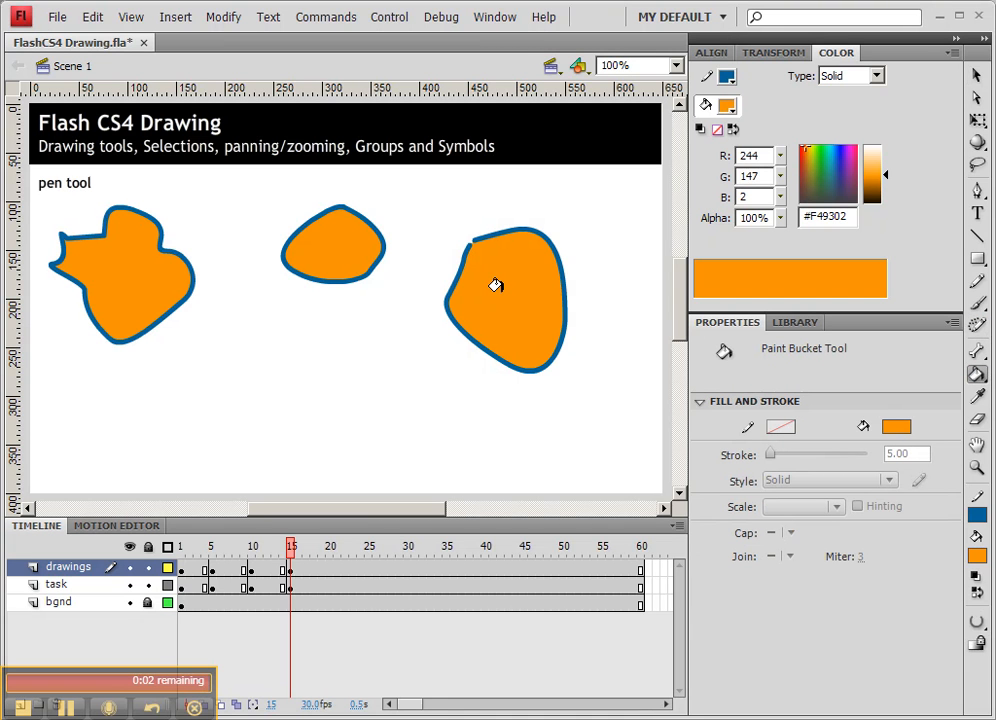